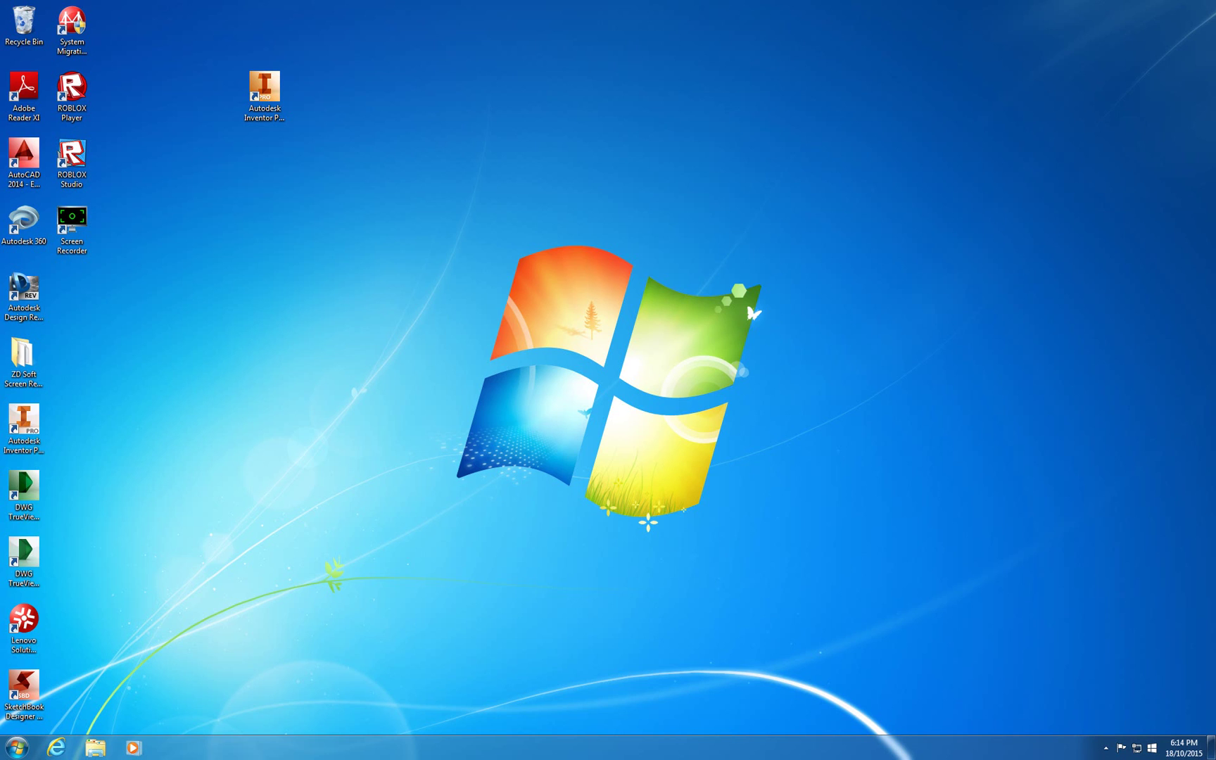
Step: Launch Autodesk Inventor Professional 2014 from its desktop shortcut
double_click(264, 91)
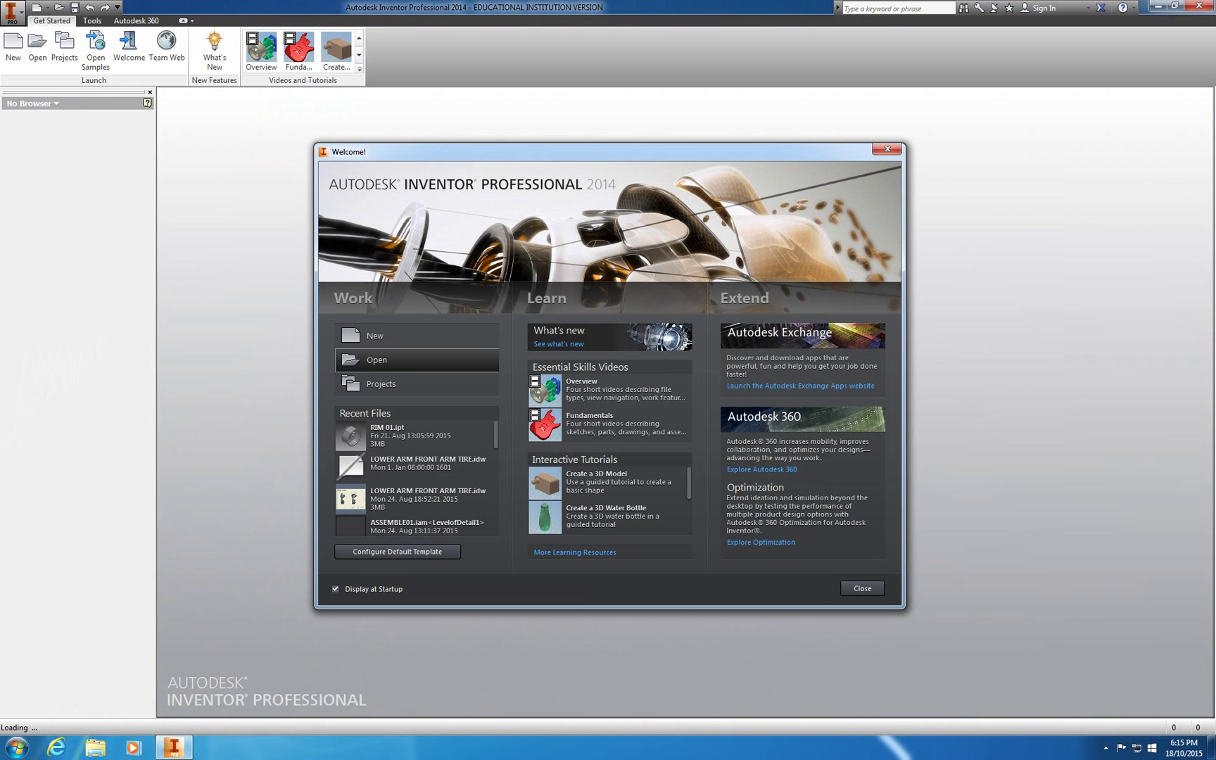
Step: Create a new part from the Metric Standard (mm).ipt template
click(416, 335)
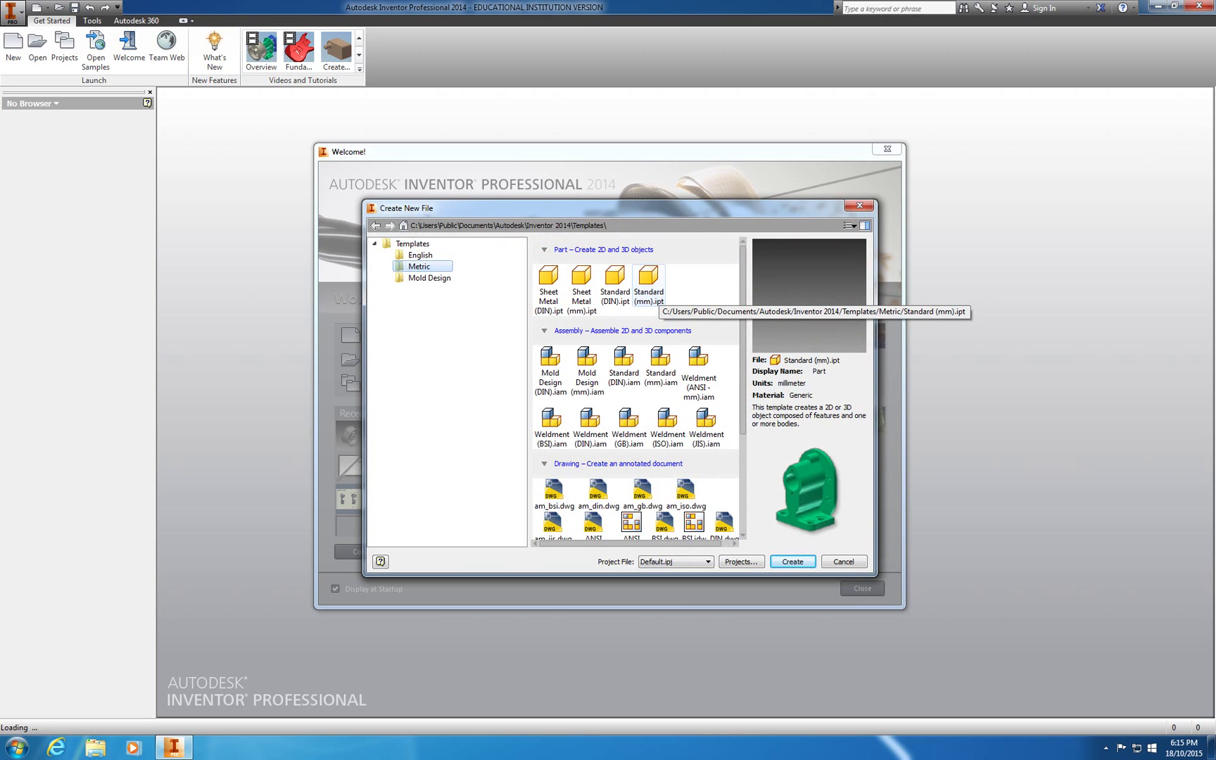
click(648, 282)
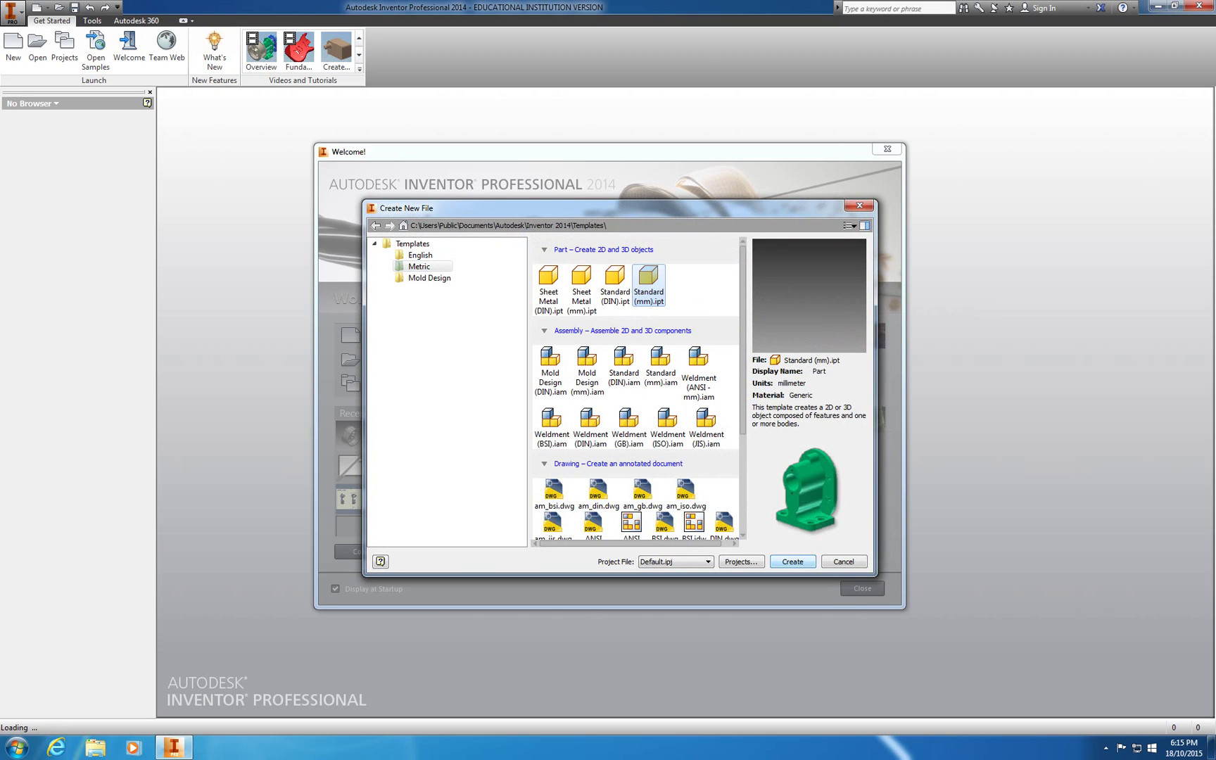
click(792, 561)
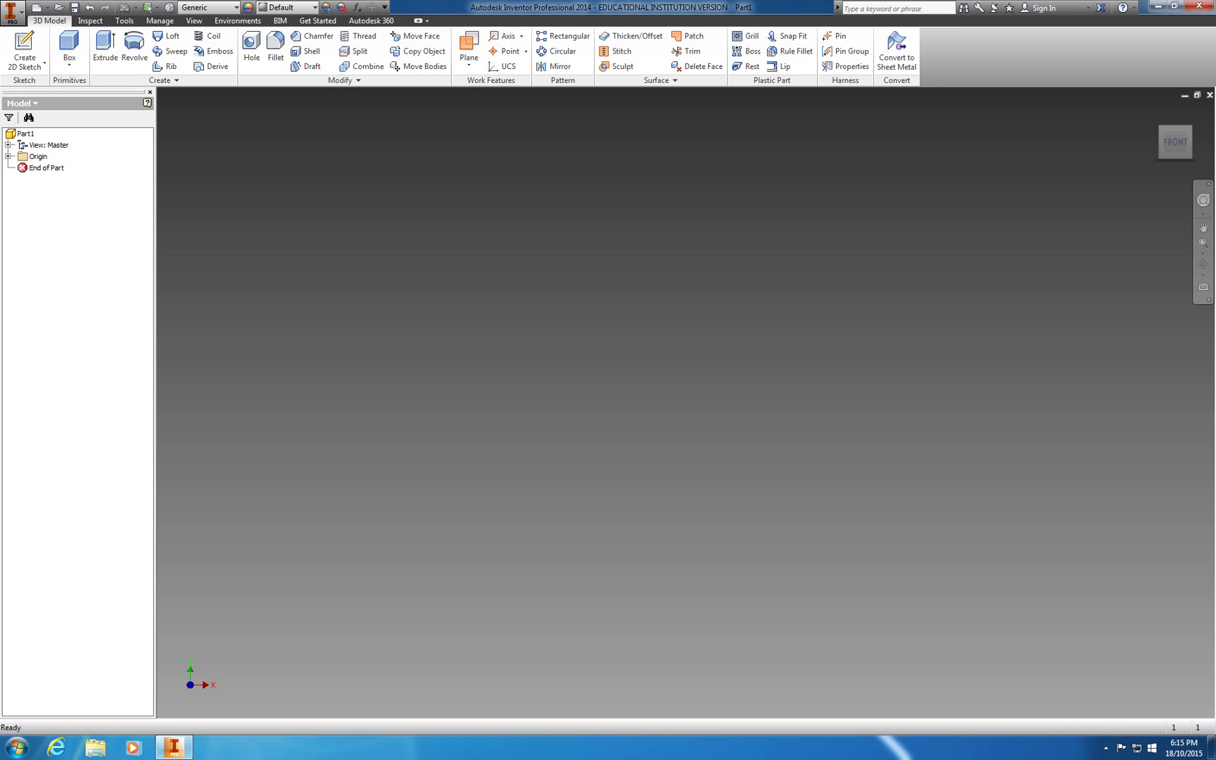
Step: Expand Origin in the browser and start a 2D sketch on the XY Plane
click(20, 103)
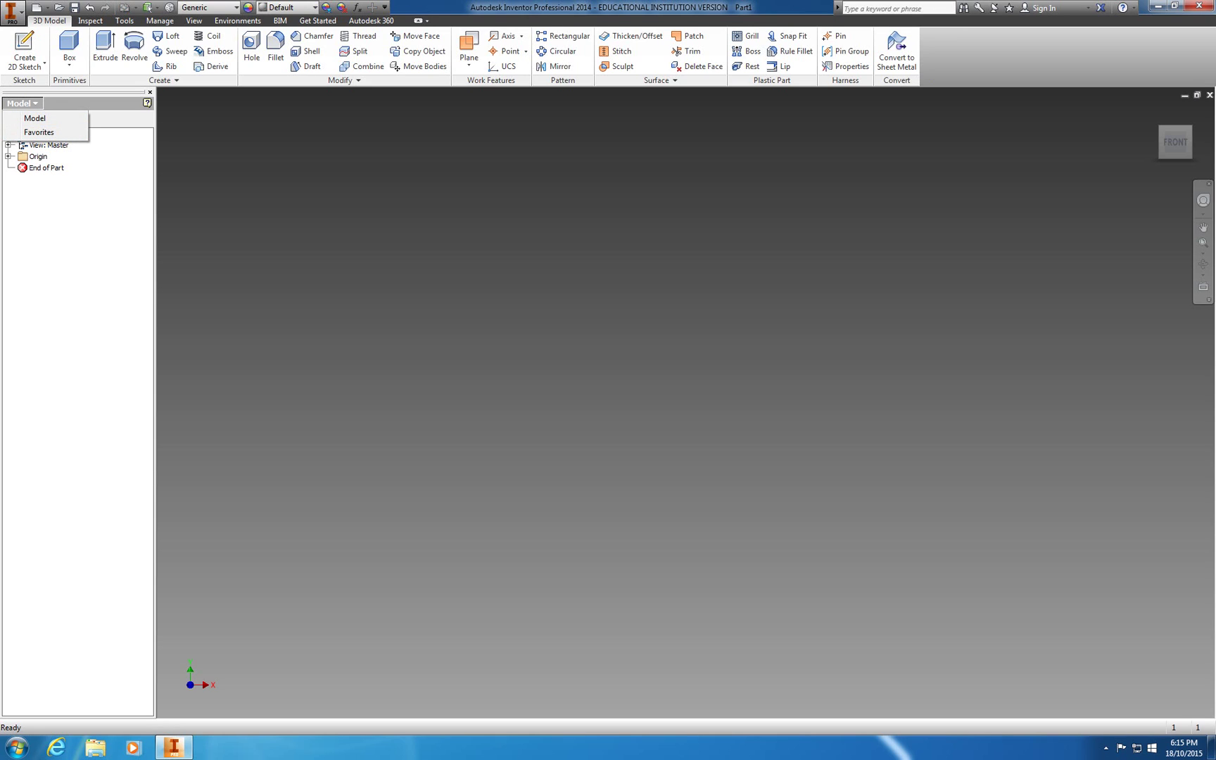
key(Escape)
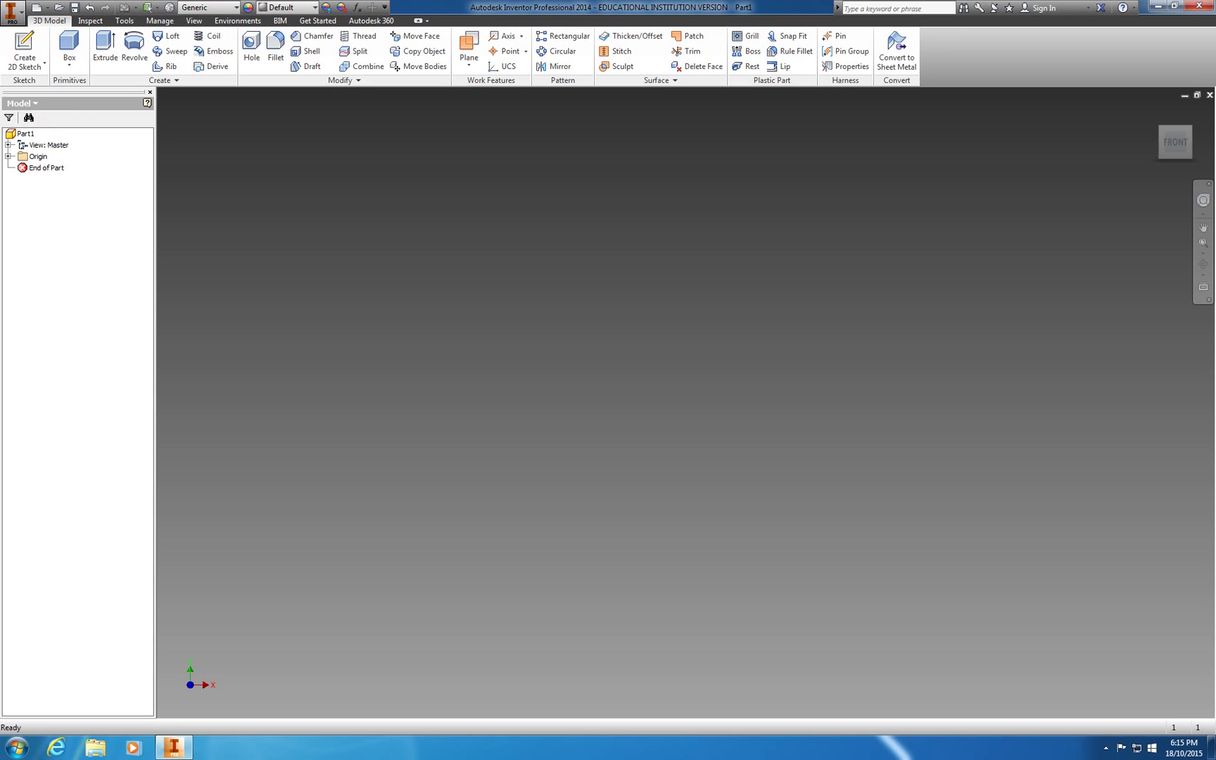
click(8, 156)
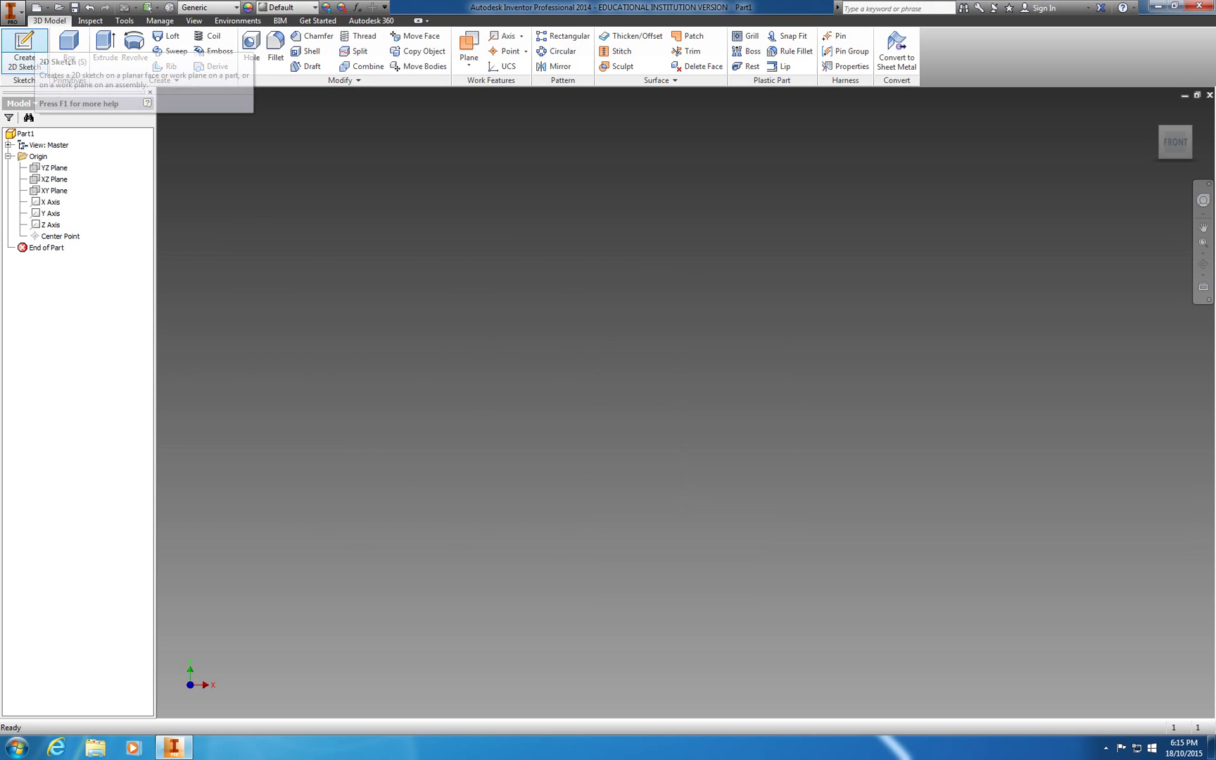
click(23, 42)
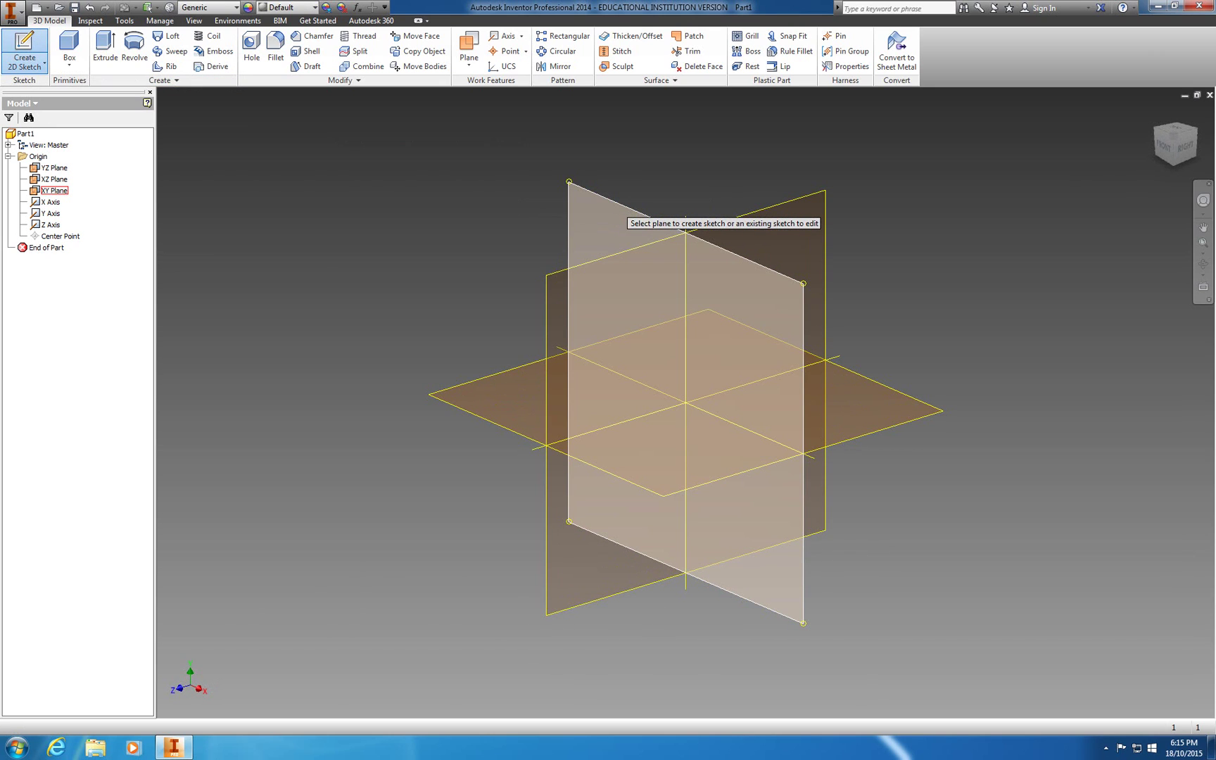
click(622, 215)
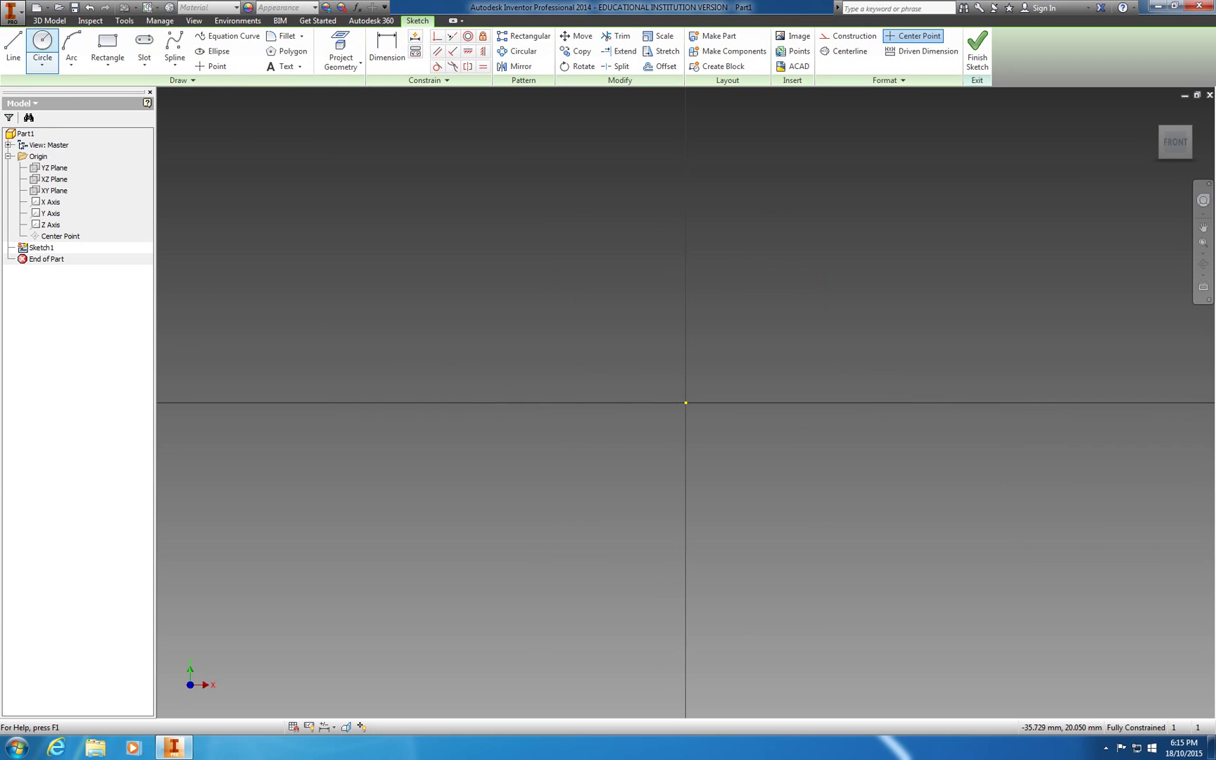
Step: Draw a 10 mm diameter circle centred on the origin
click(42, 44)
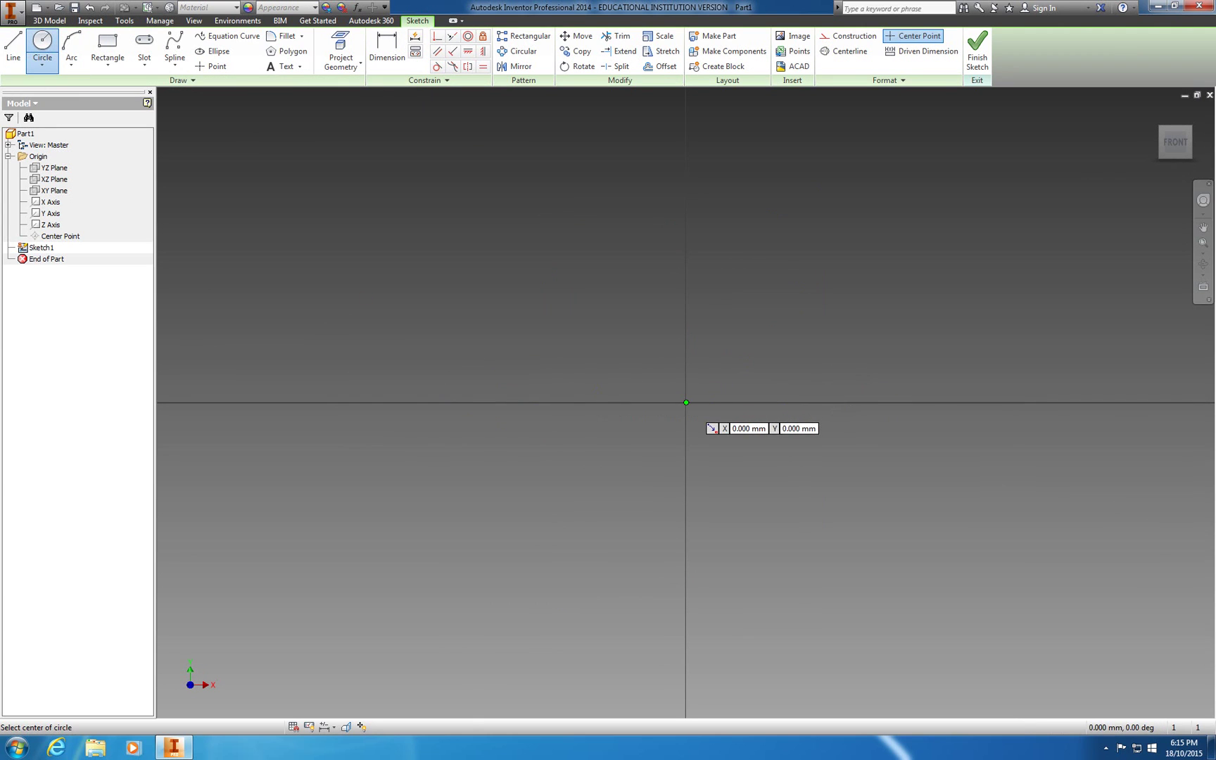
click(686, 402)
text(10)
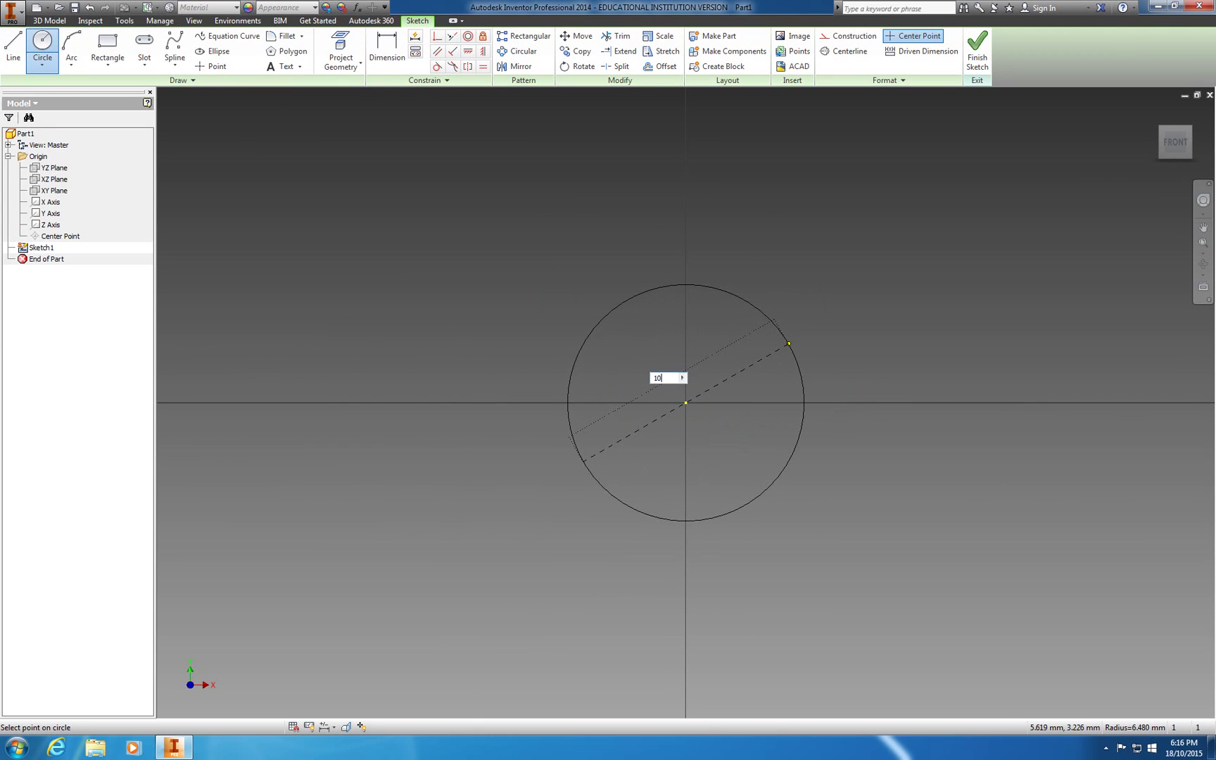
key(Return)
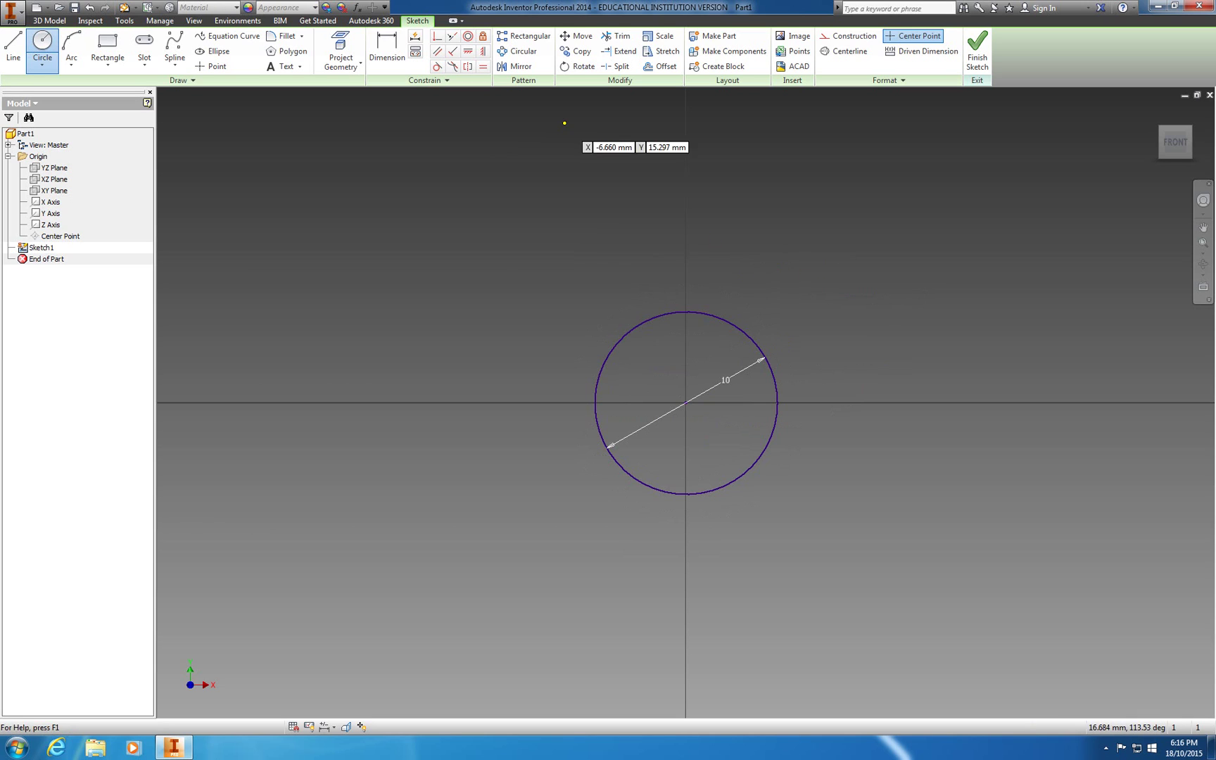
middle_drag(633, 364, 329, 340)
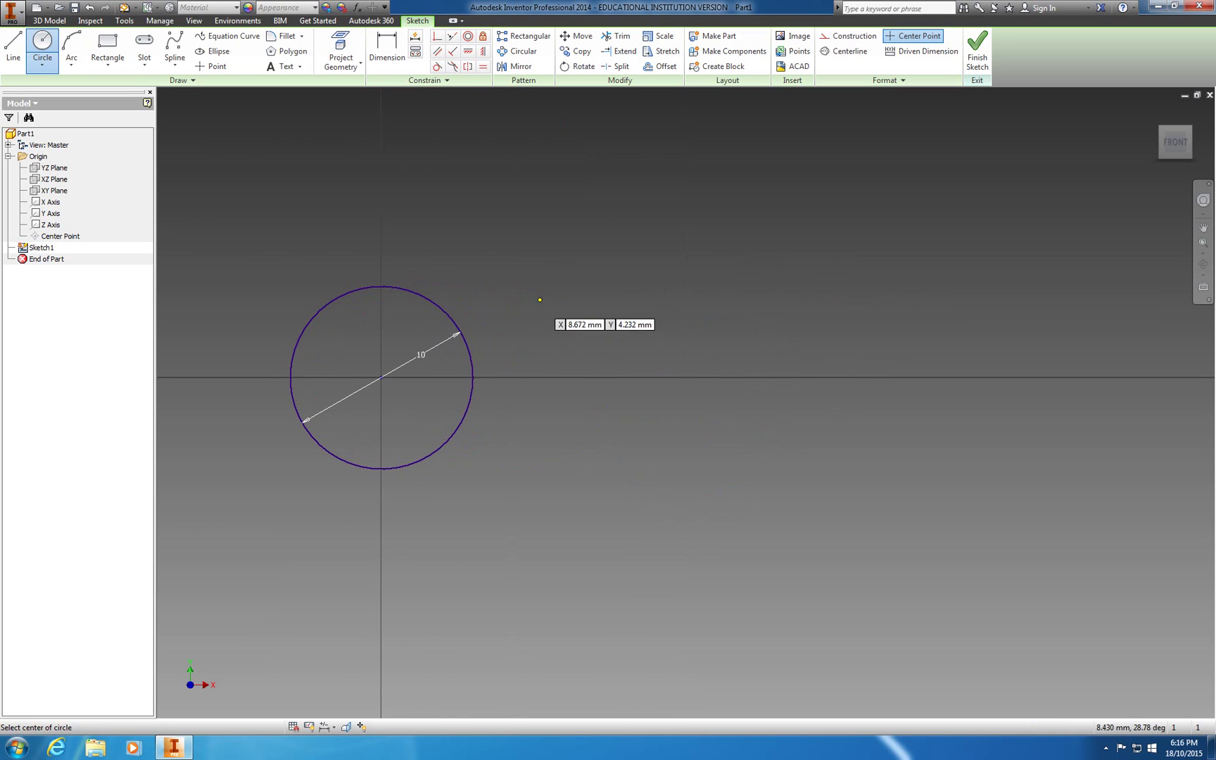
Step: Draw a 25 × 5 mm rectangle right of the circle, starting on the horizontal axis
key(r)
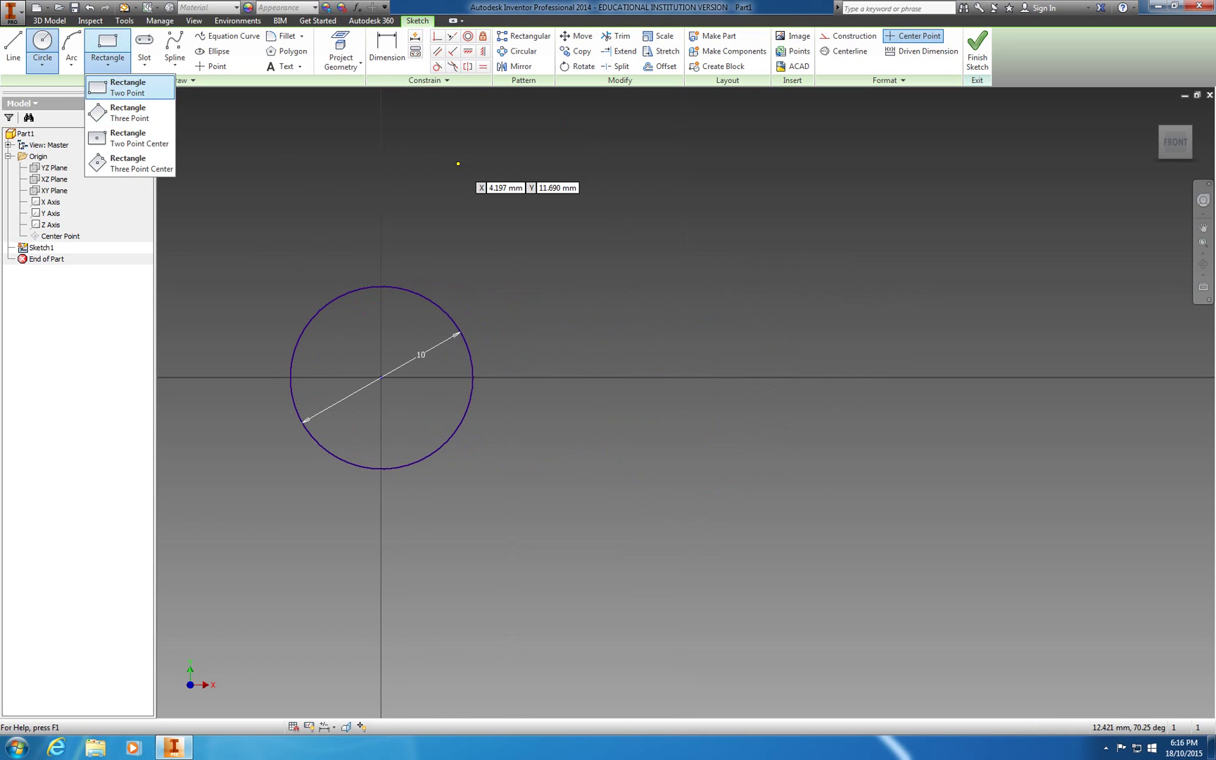
click(542, 377)
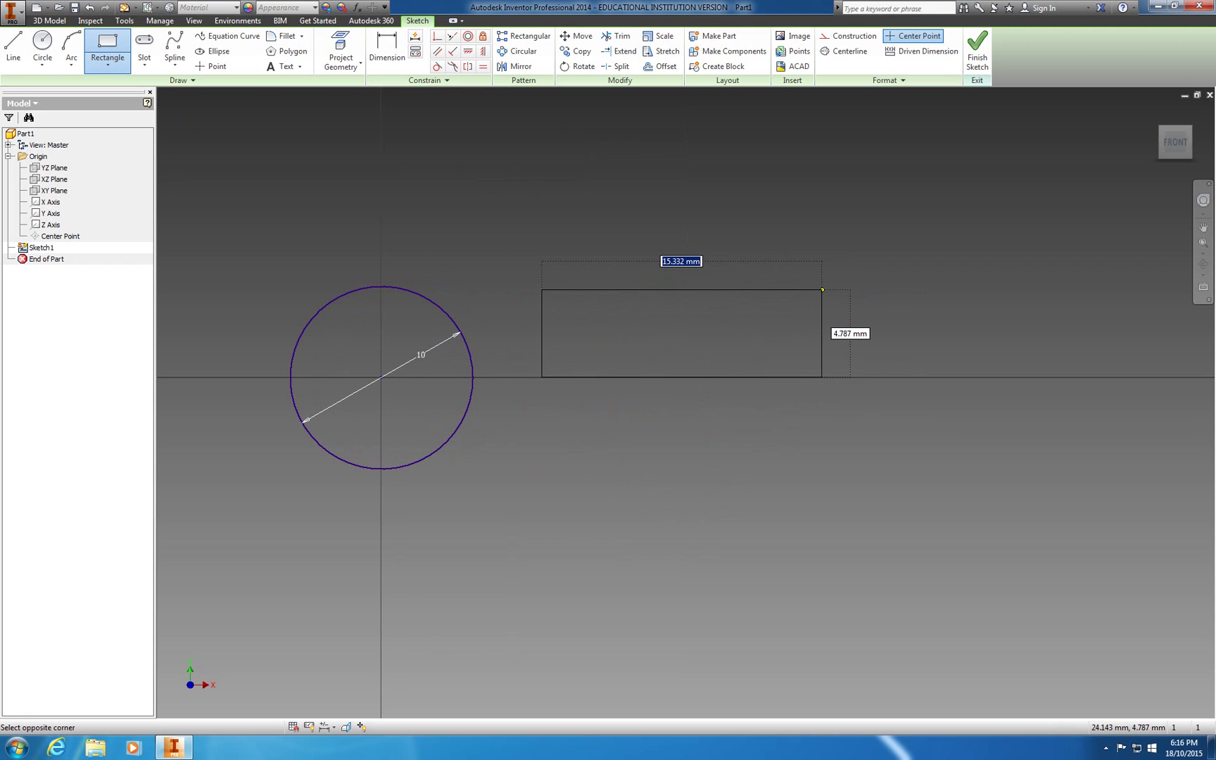
text(25)
key(Tab)
text(5)
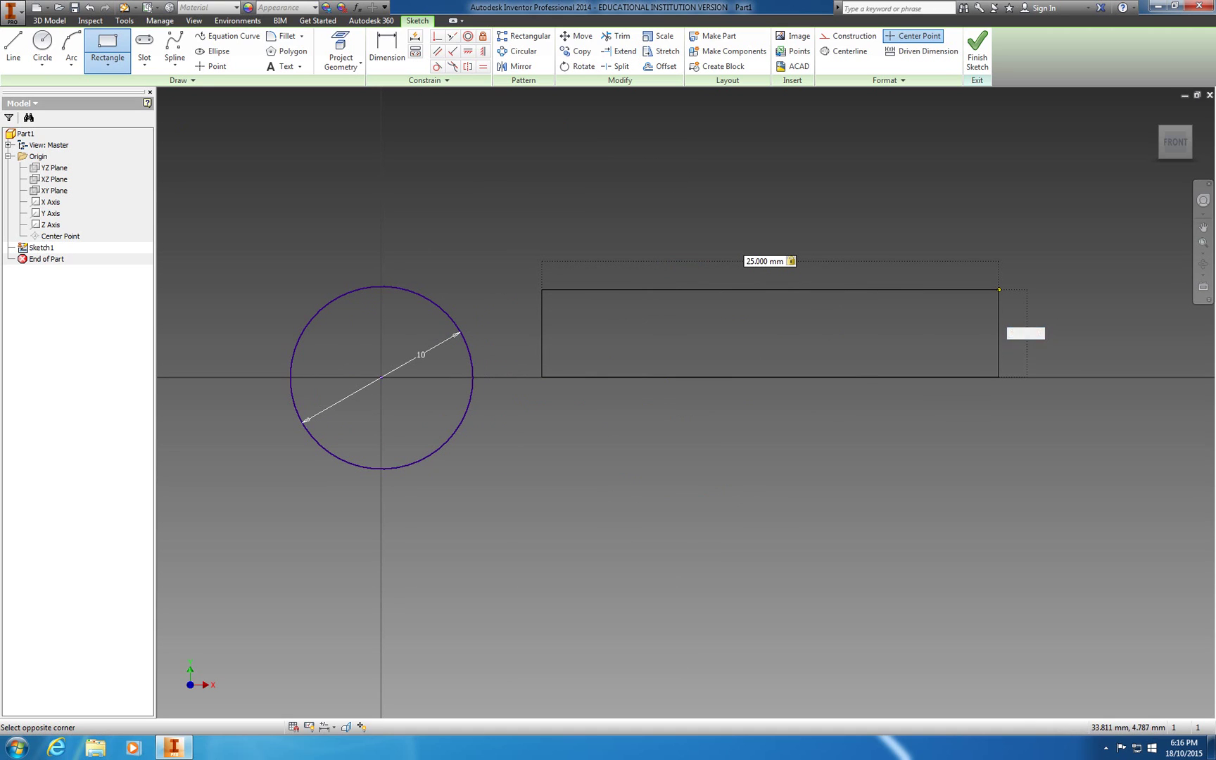
key(Return)
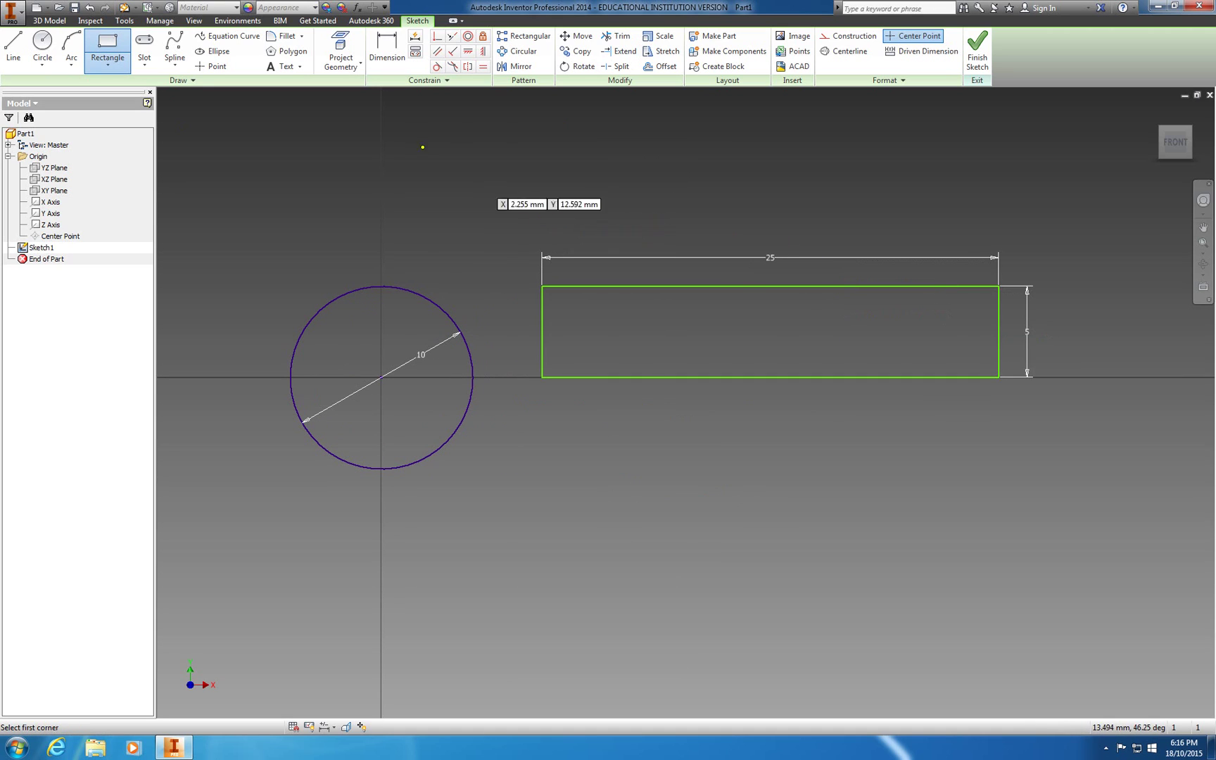
click(286, 51)
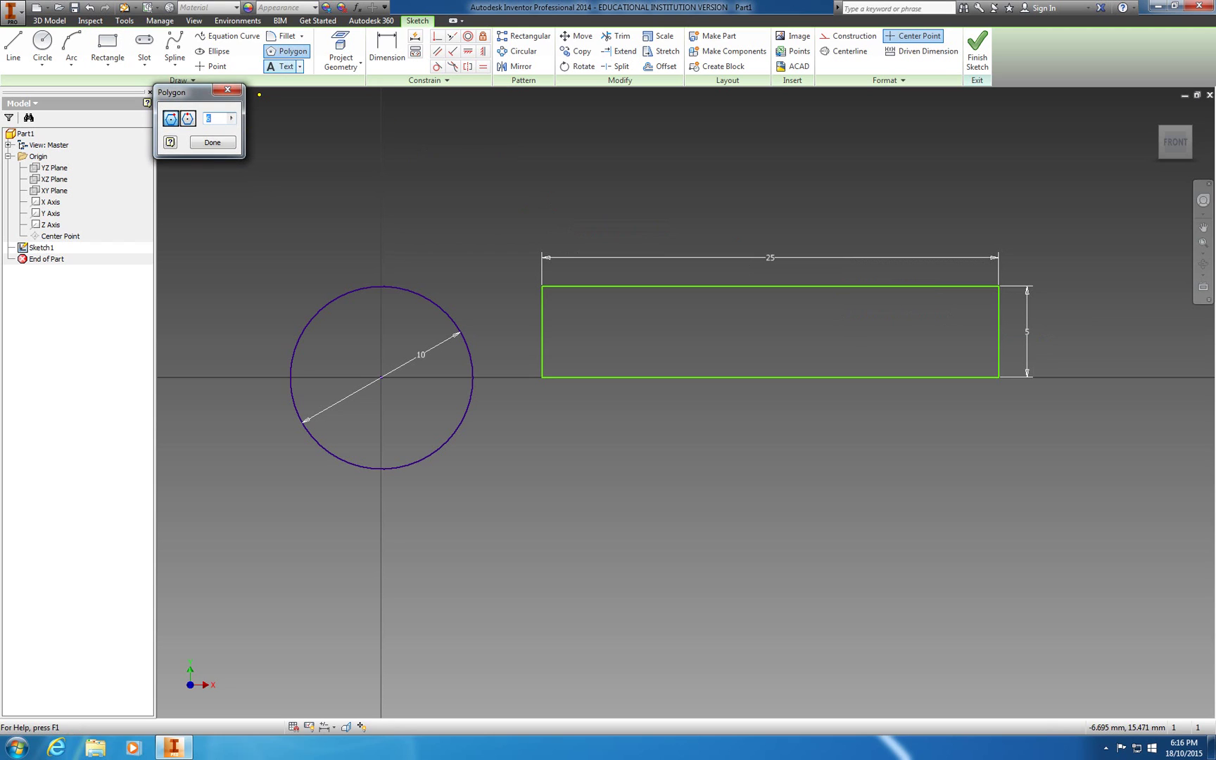
Step: Draw a 3-sided polygon right of the rectangle
text(3)
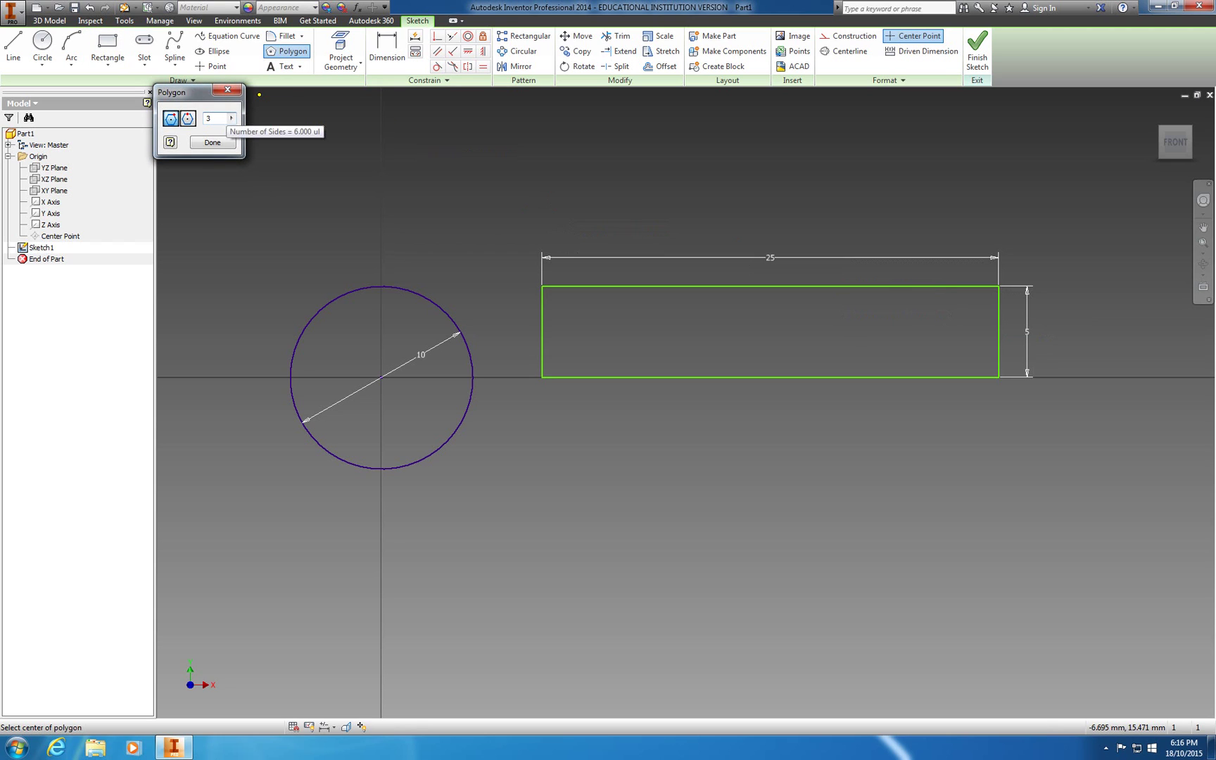
mouse_move(1064, 462)
middle_down()
mouse_move(516, 408)
mouse_move(812, 363)
middle_up()
scroll(972, 462, up, 2)
scroll(971, 454, down, 3)
scroll(970, 448, down, 2)
scroll(970, 447, down, 2)
scroll(521, 372, up, 3)
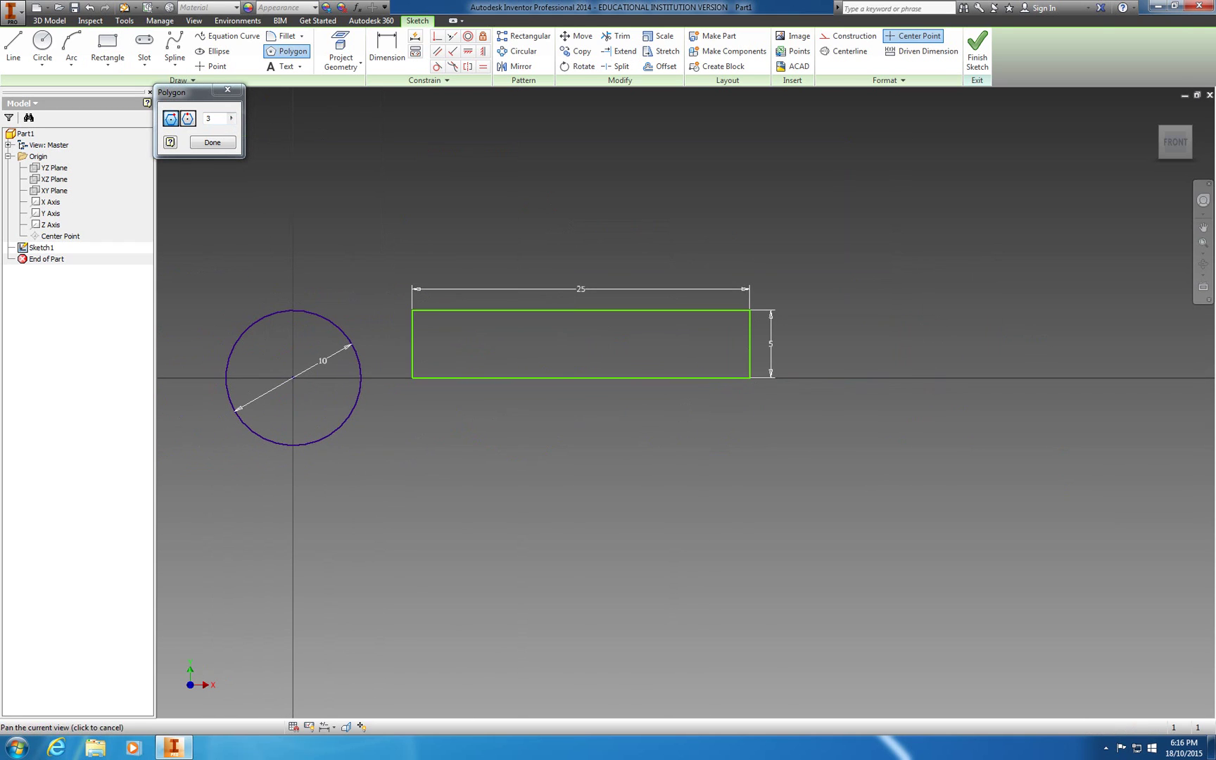
click(884, 362)
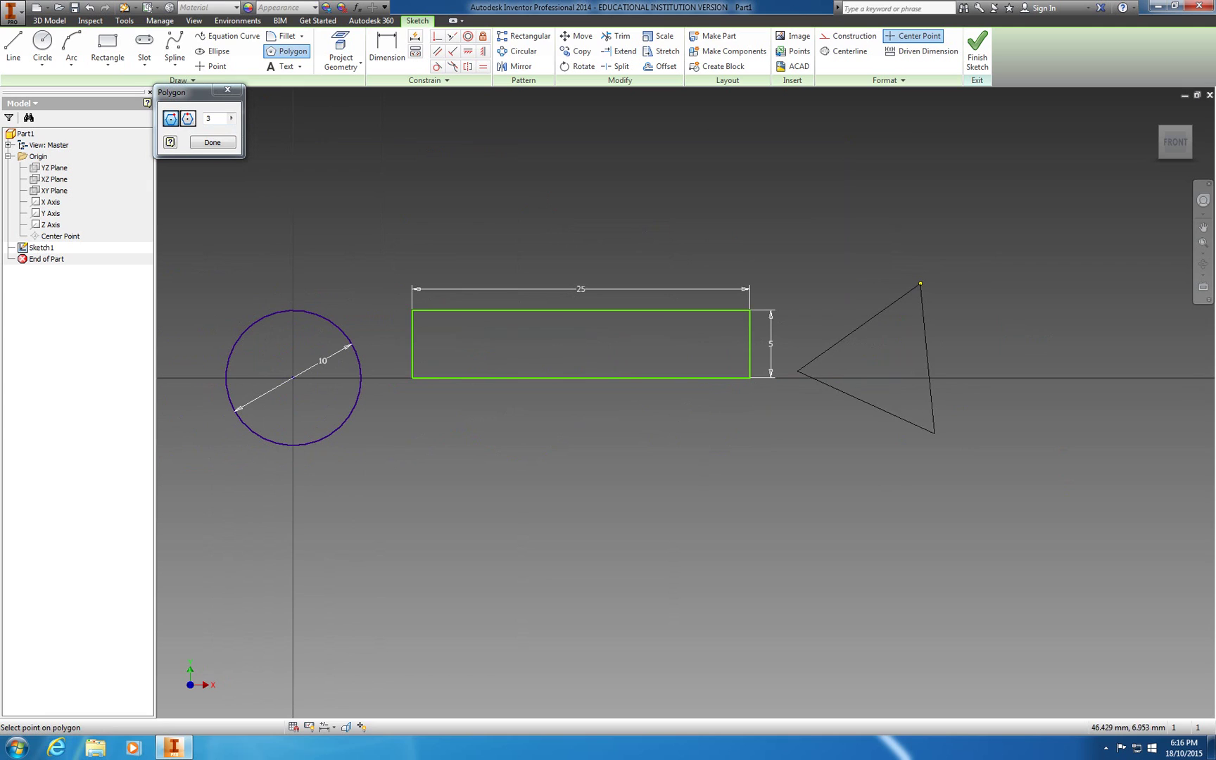
click(920, 283)
key(Escape)
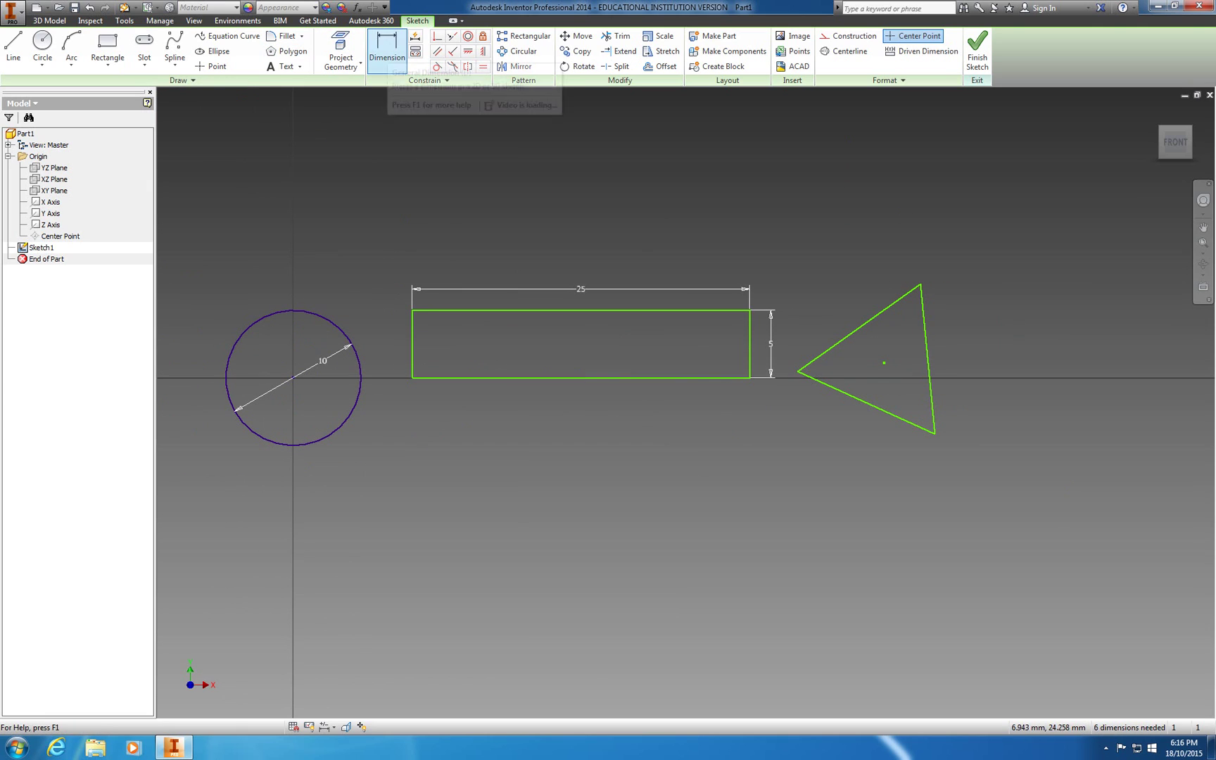
Step: Give the triangle's upper edge an aligned dimension of 10 mm
click(387, 53)
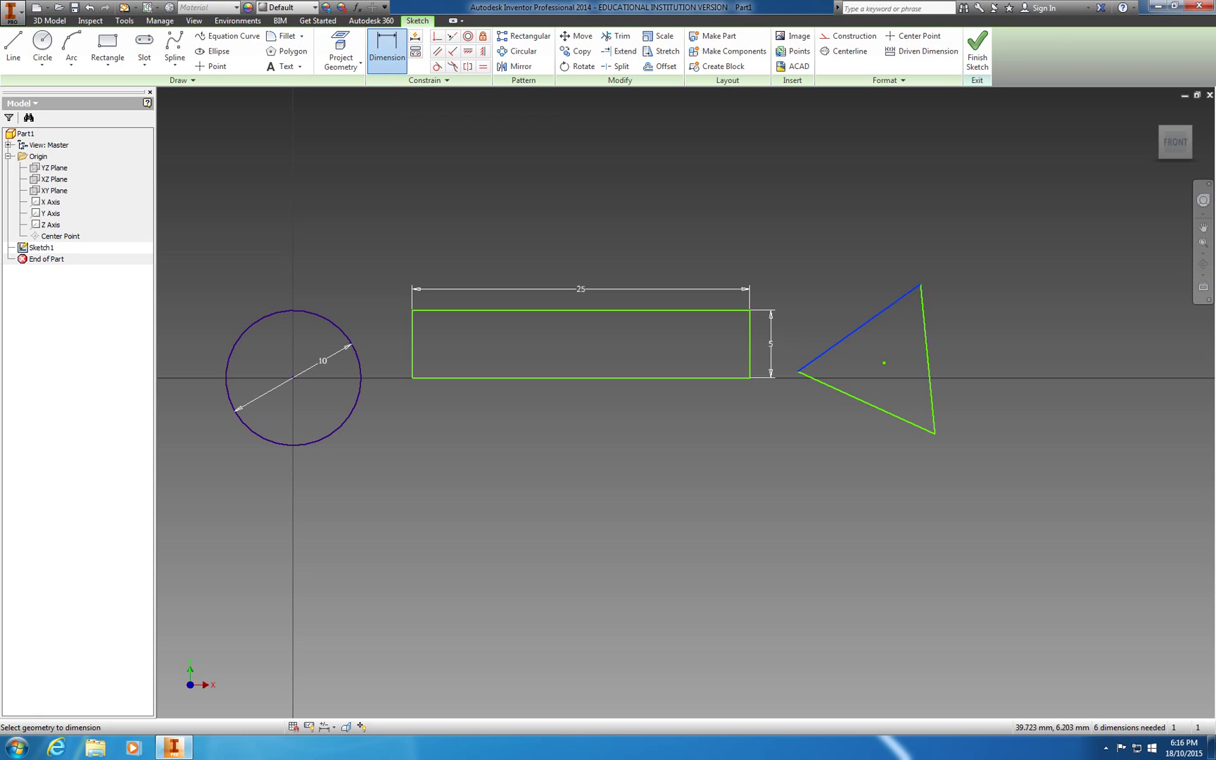
click(858, 328)
right_click(825, 268)
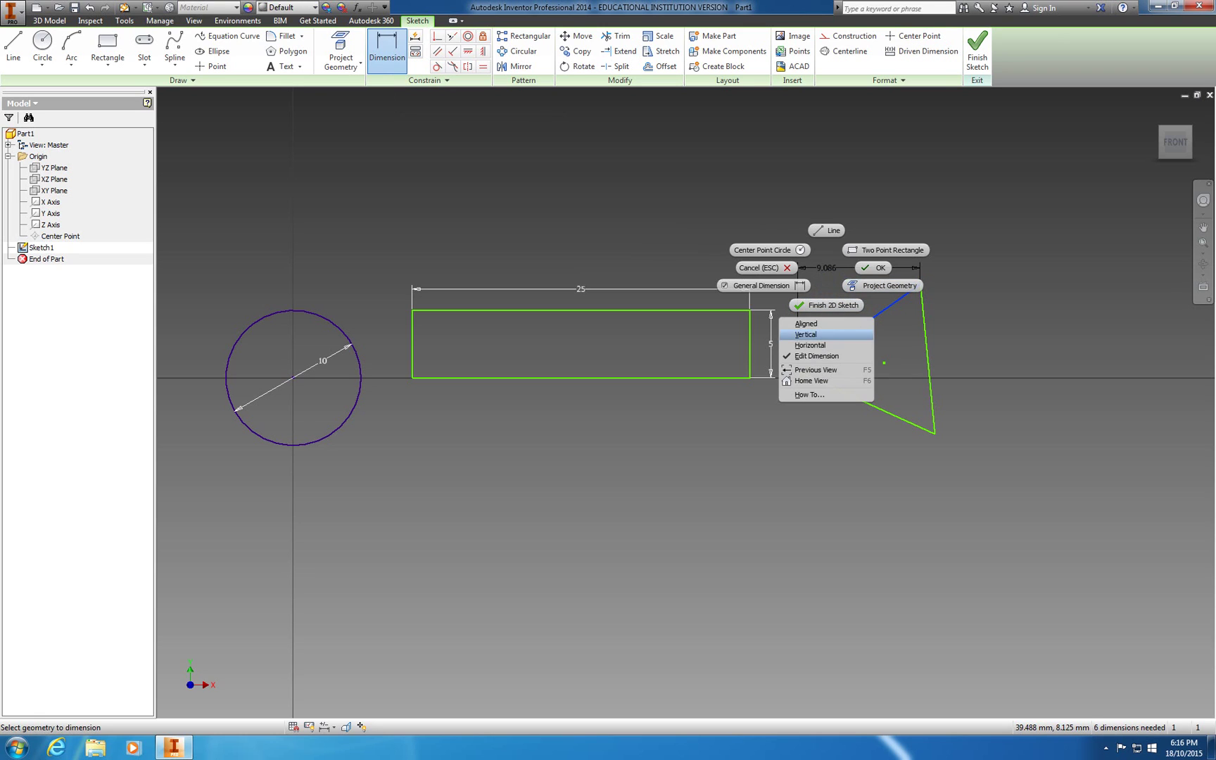
click(806, 324)
click(830, 299)
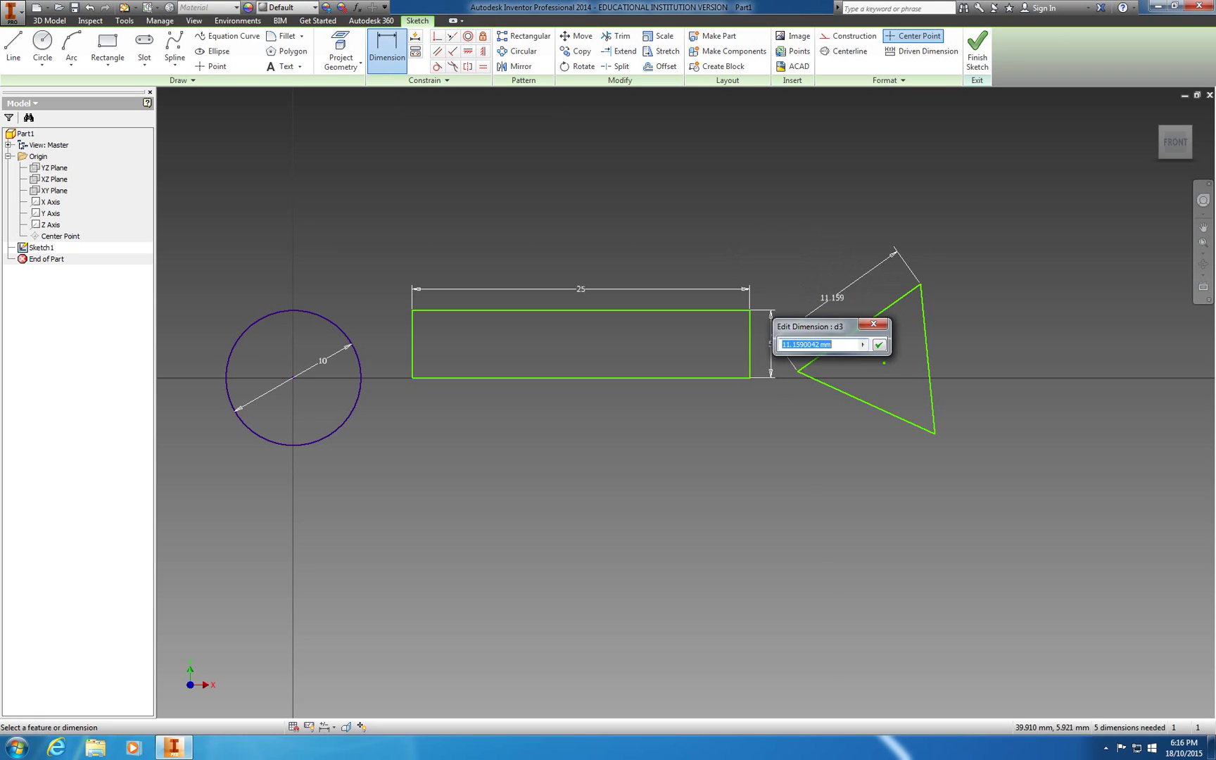
text(10)
key(Return)
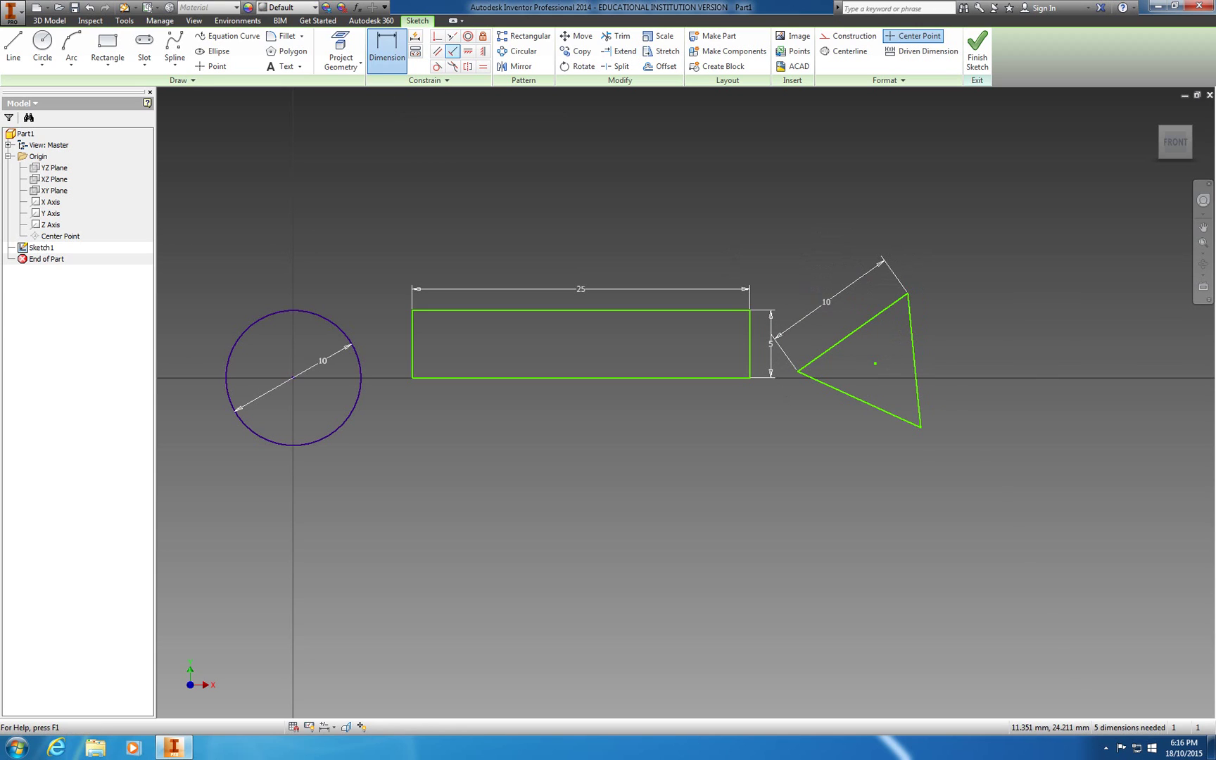
Step: Constrain the triangle's bottom edge perpendicular to the rectangle's right side
click(452, 51)
click(858, 398)
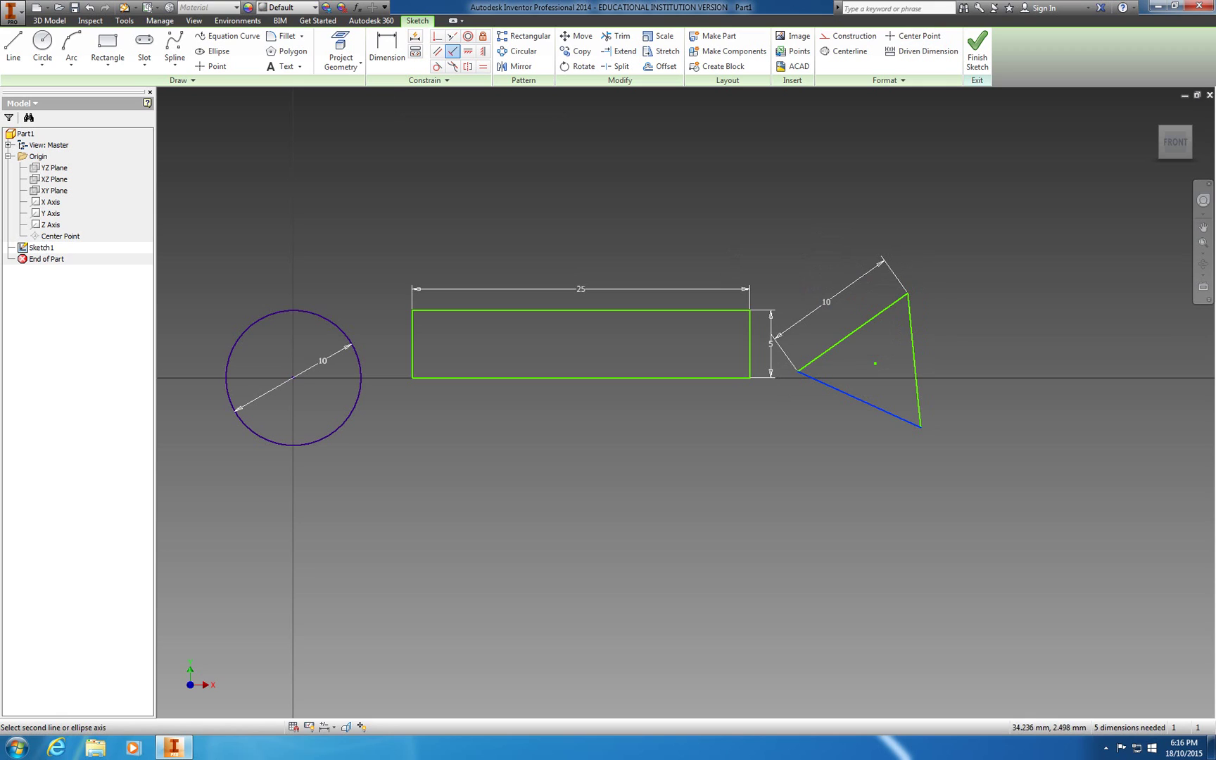
click(750, 344)
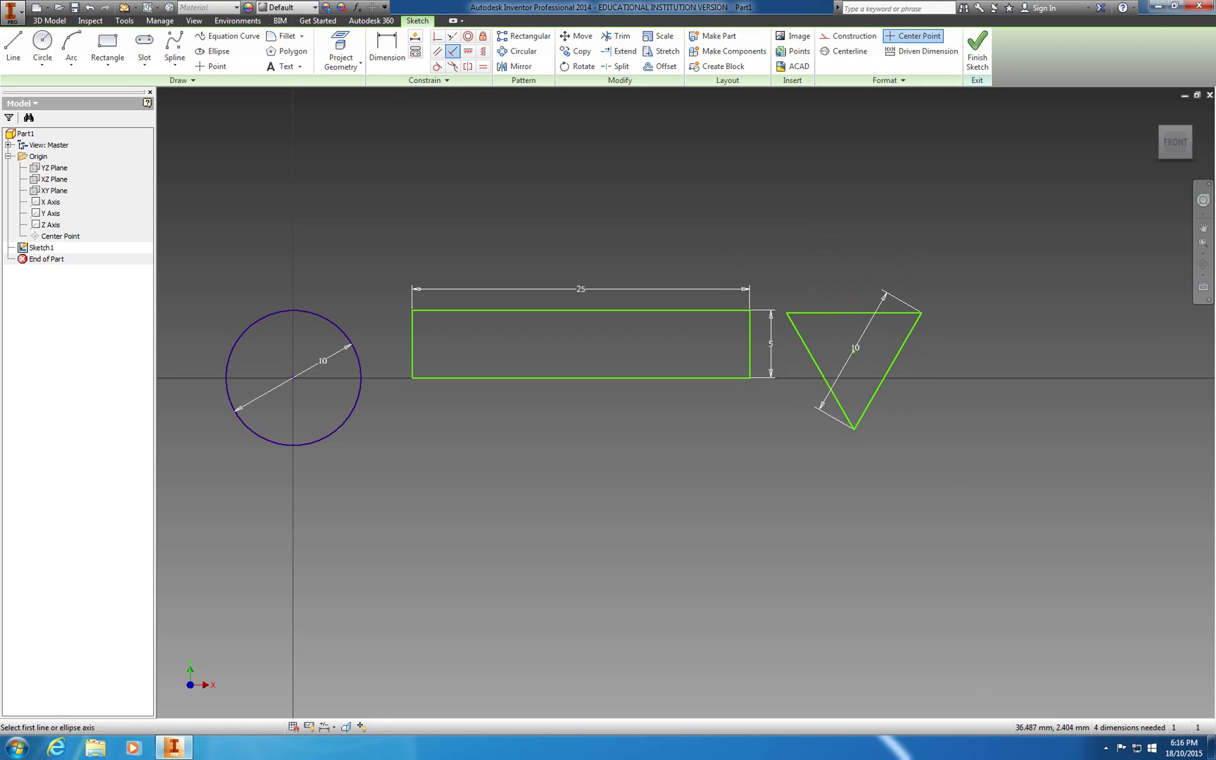
click(888, 369)
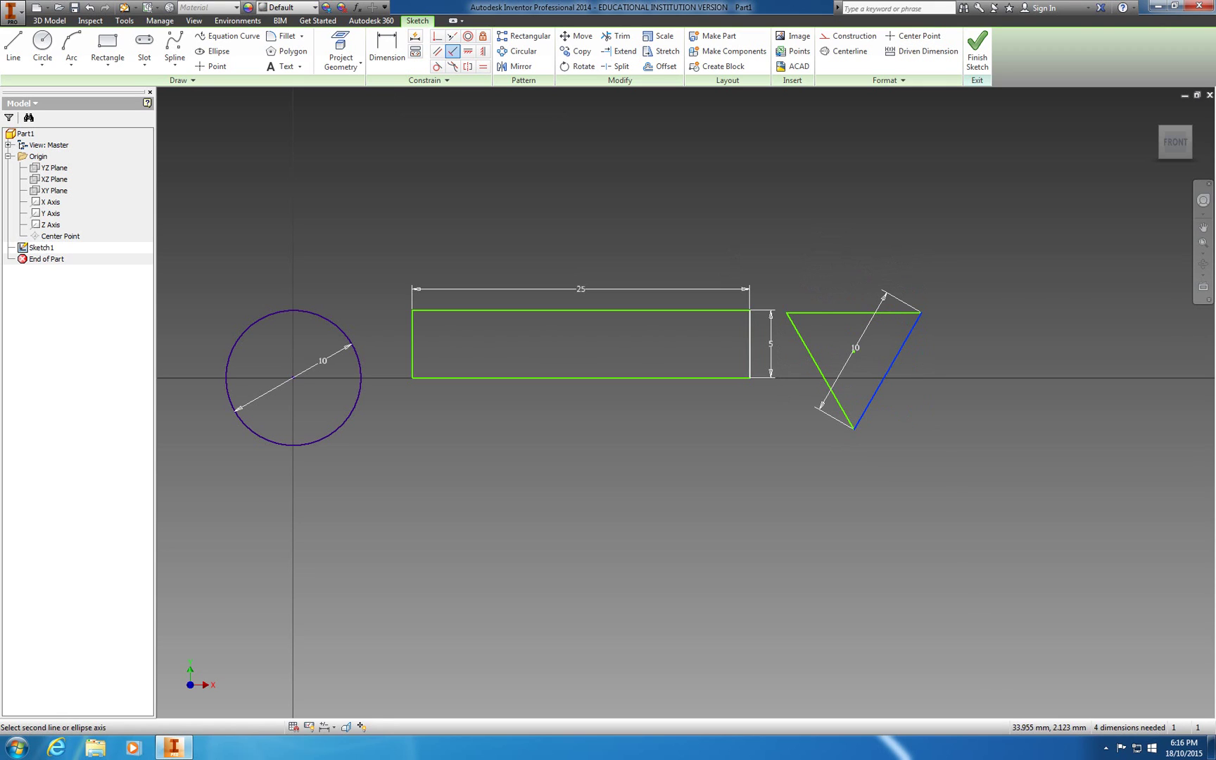
click(888, 370)
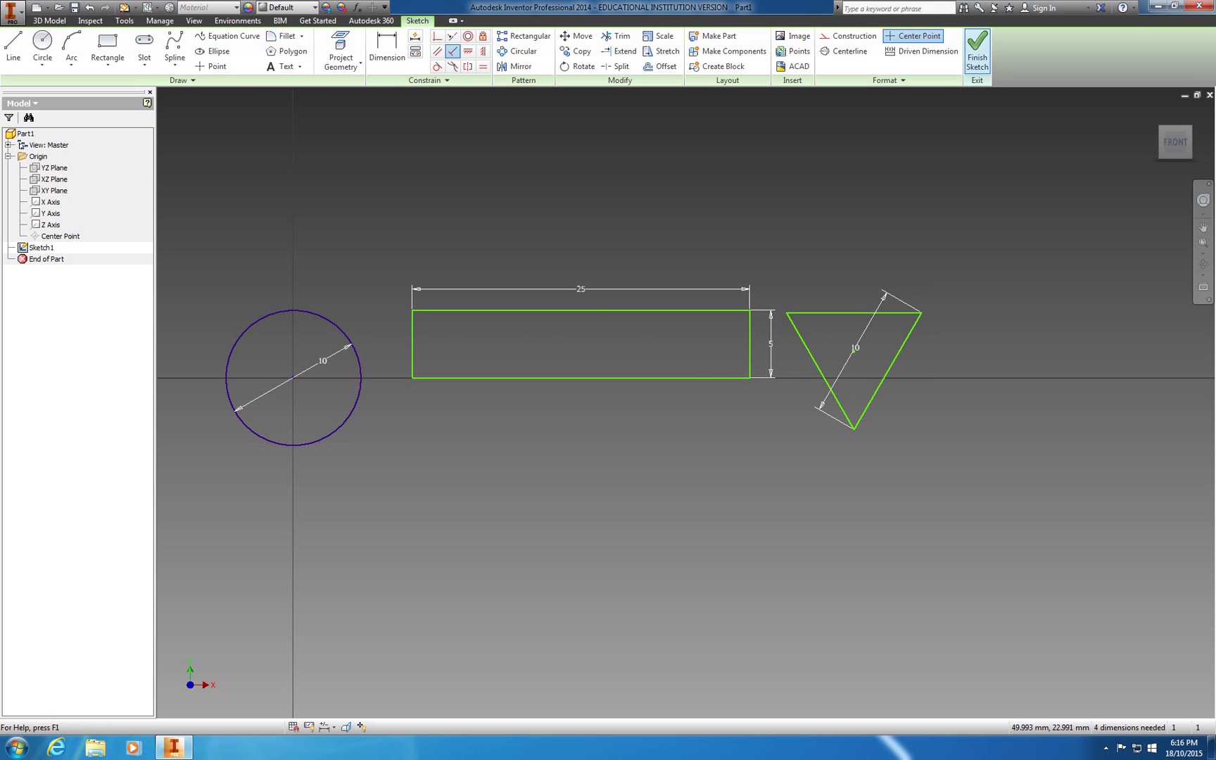
Step: Copy the circle, rectangle and triangle, using the circle centre as base point, below the originals
click(575, 51)
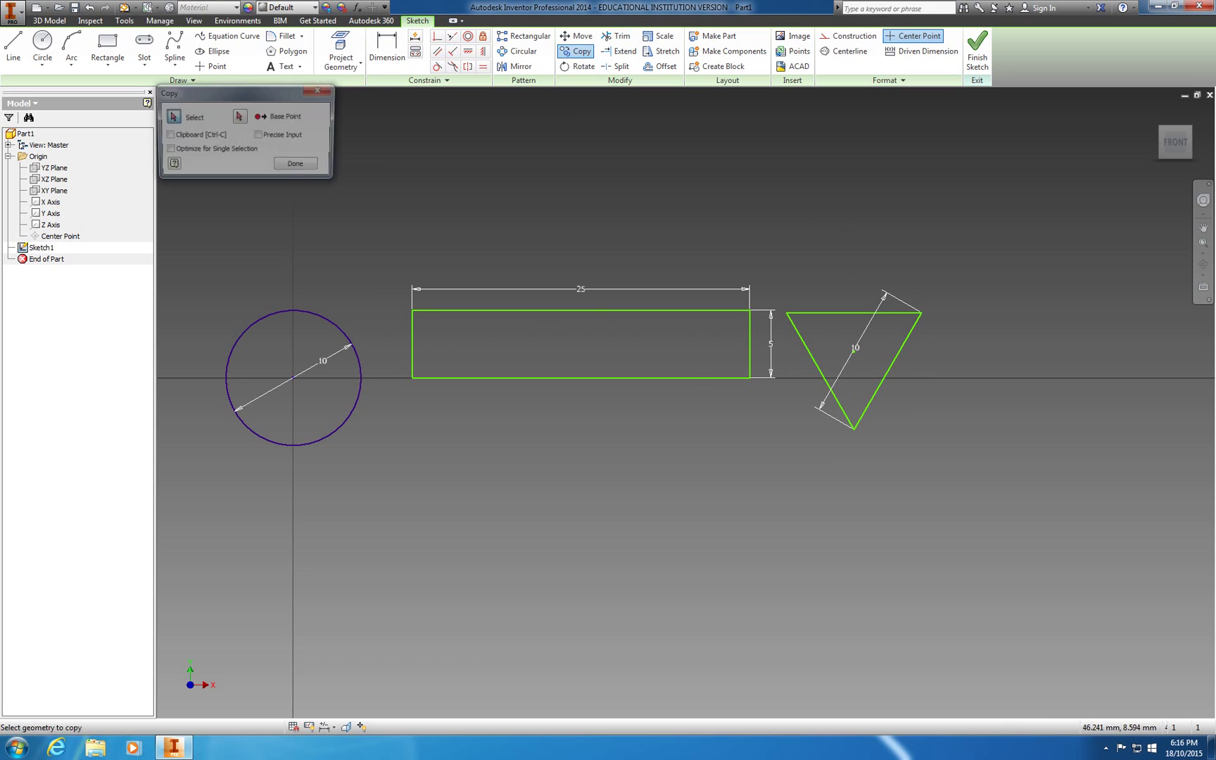
drag(989, 273, 201, 450)
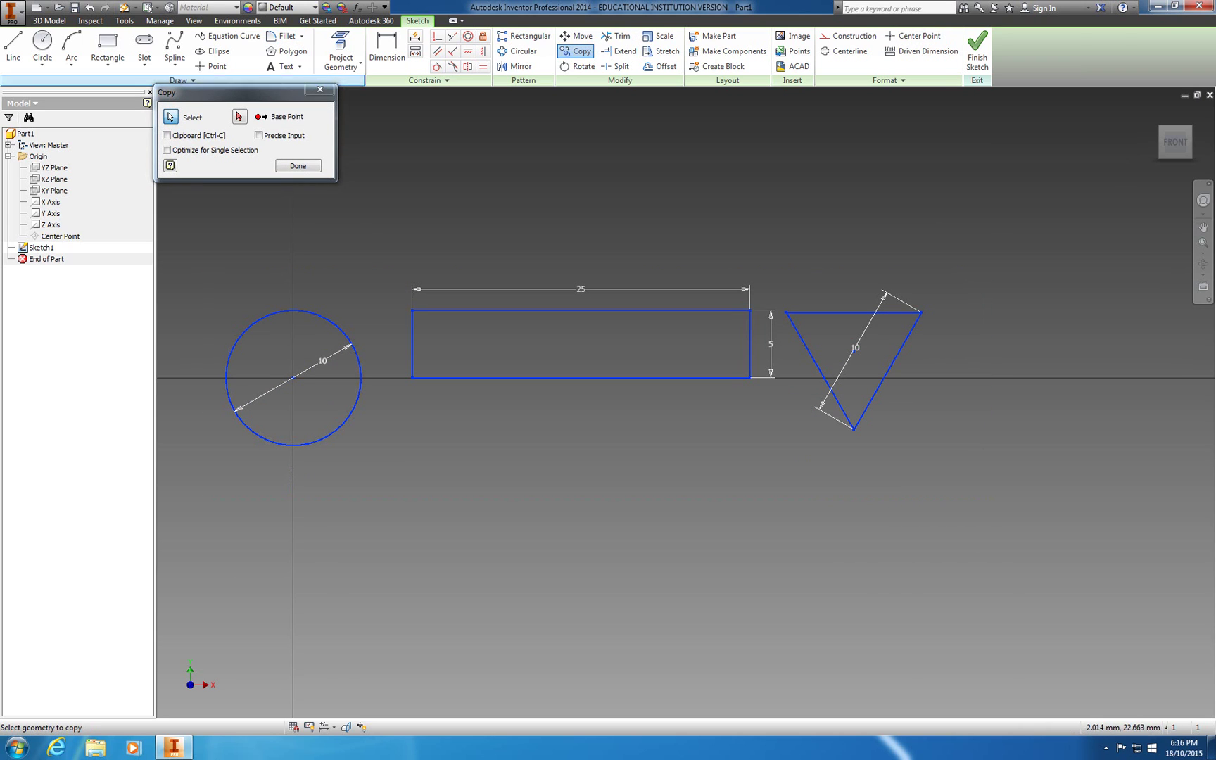
click(239, 117)
click(292, 378)
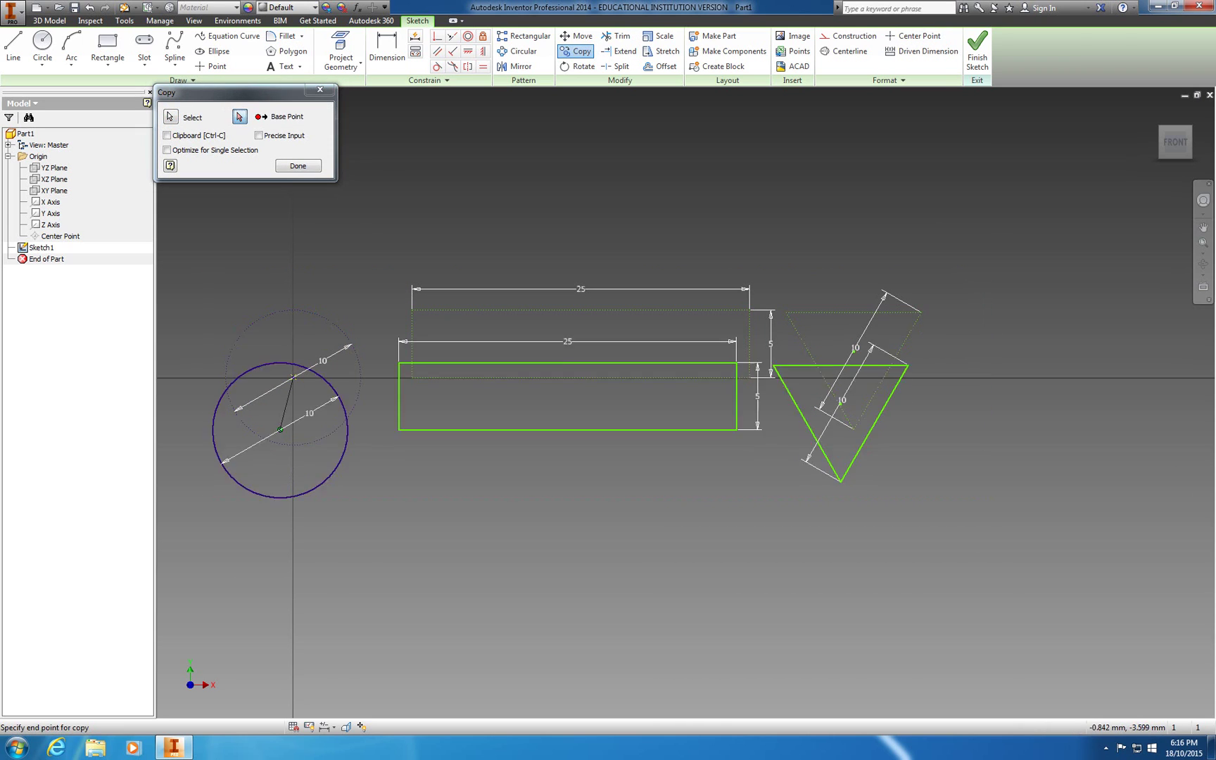
click(292, 560)
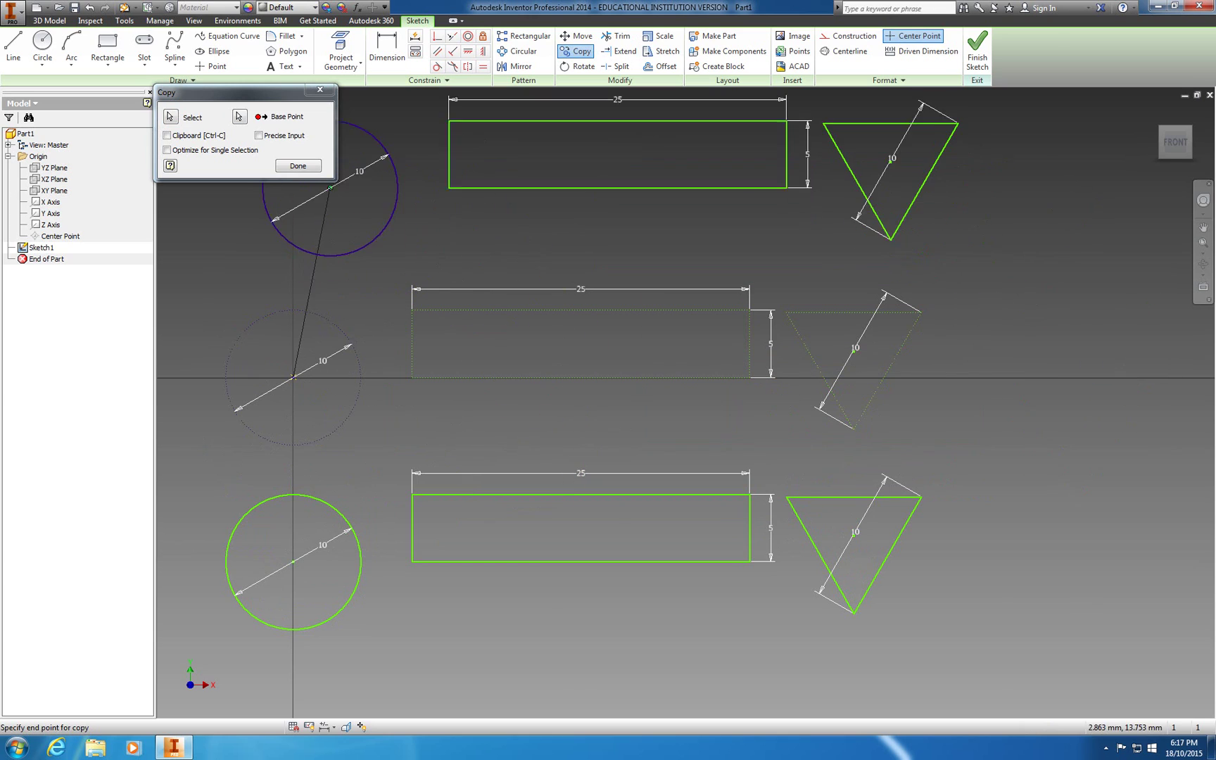
key(Escape)
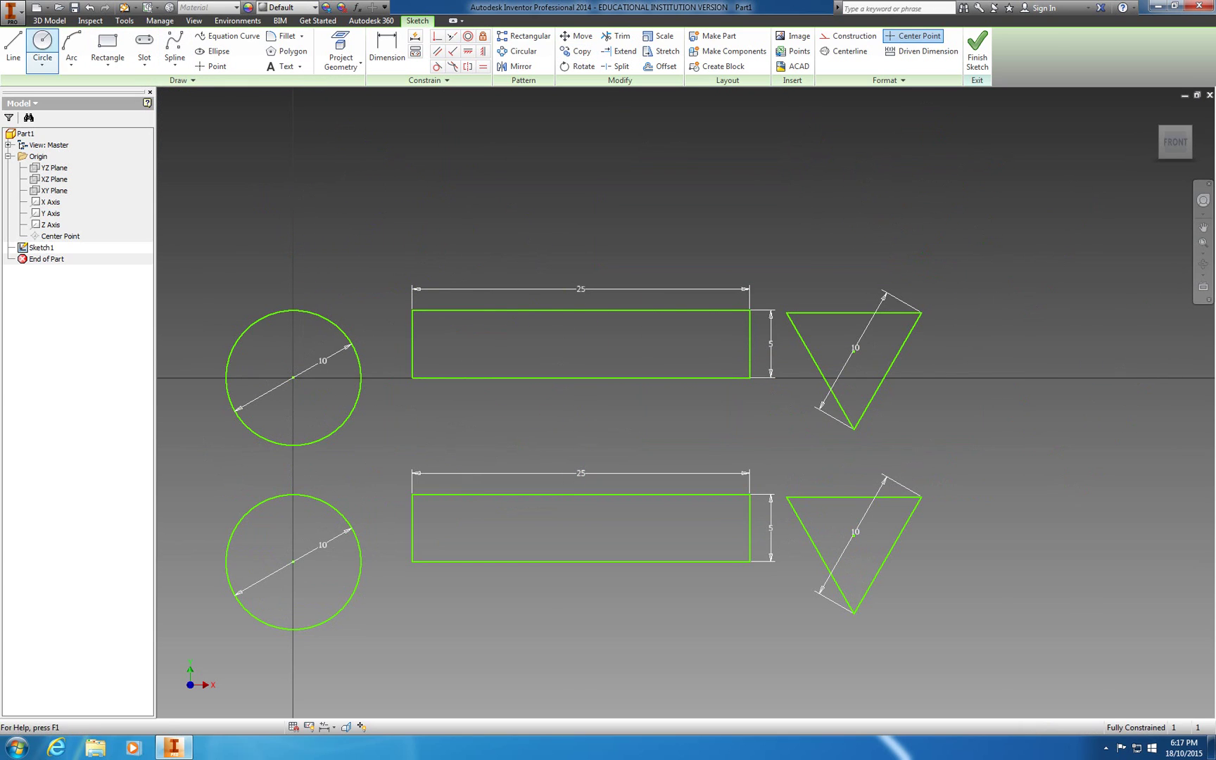
Step: Draw vertical lines through the lower circle's centre, rectangle's top midpoint and triangle's bottom vertex
click(13, 43)
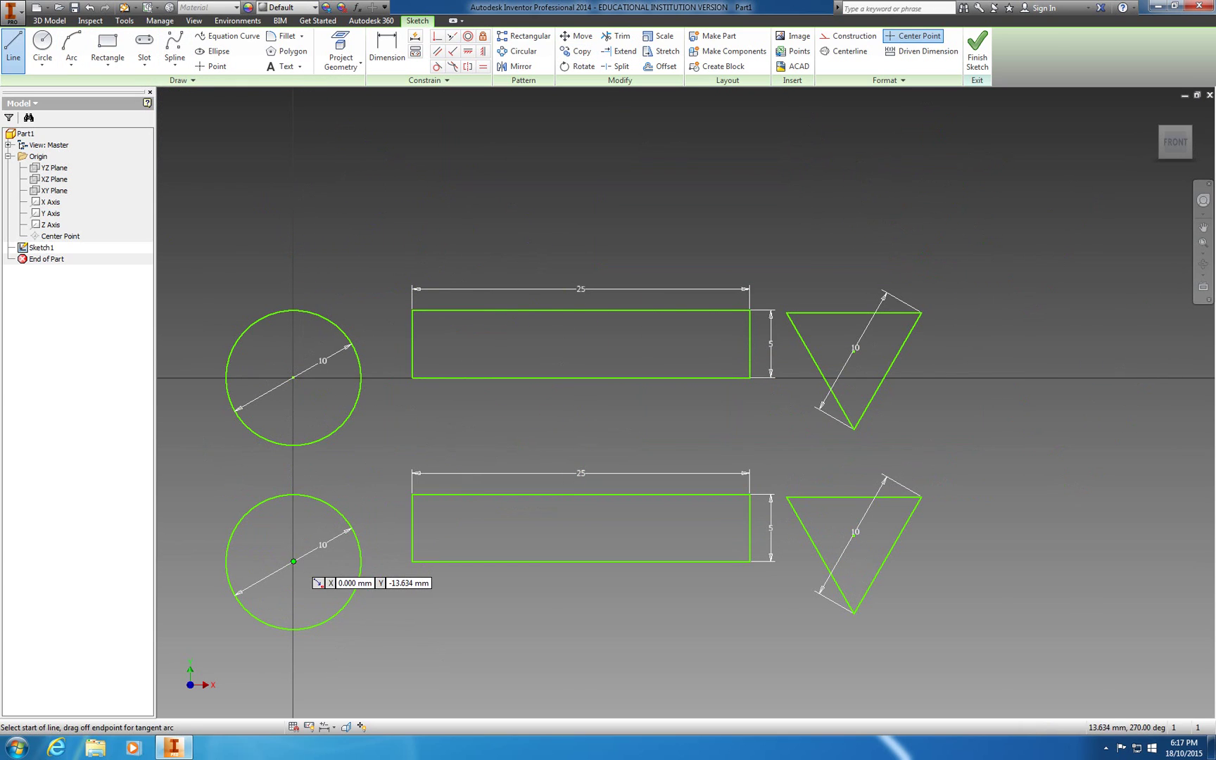
click(293, 561)
click(293, 462)
right_click(350, 457)
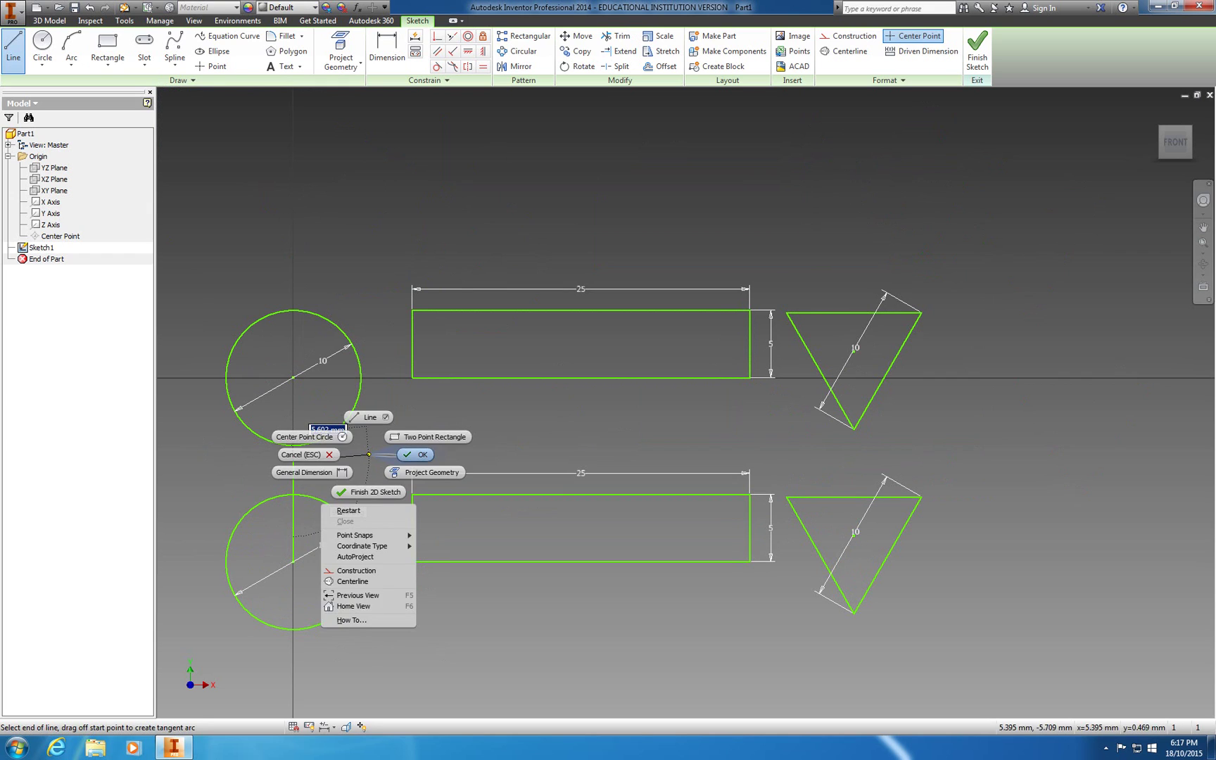
click(345, 513)
key(l)
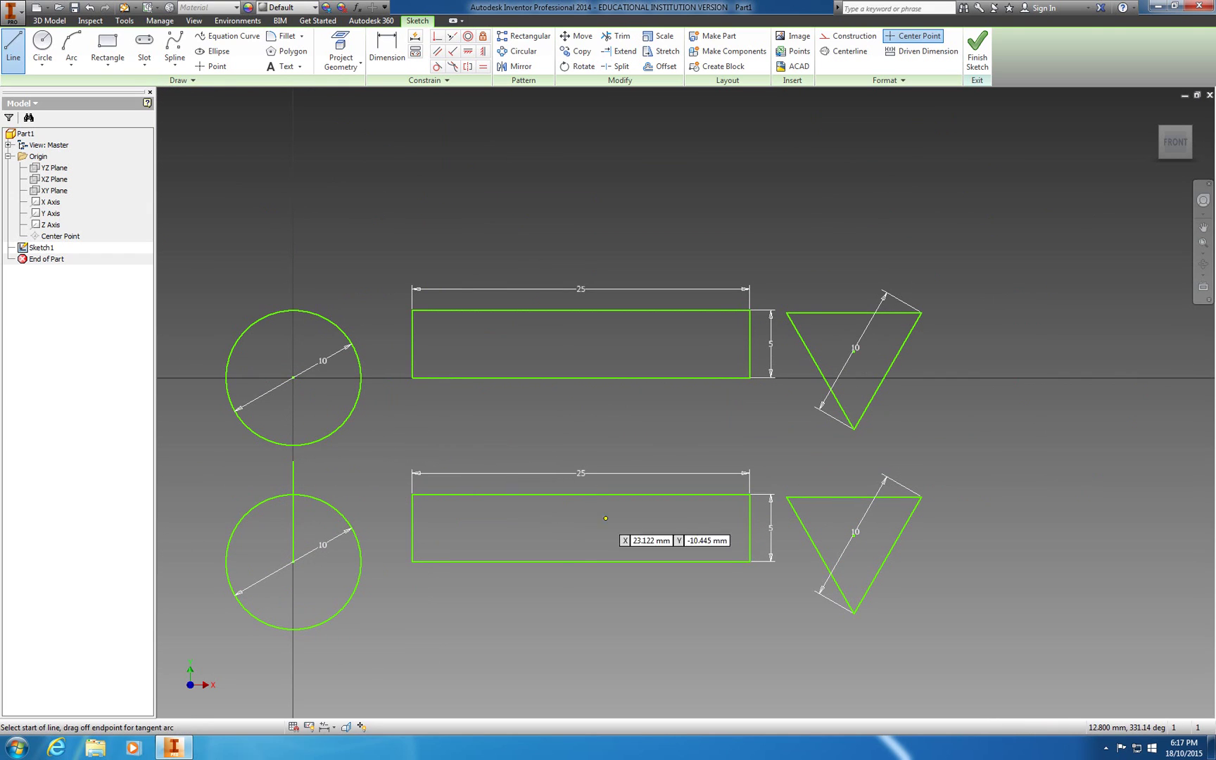
click(581, 493)
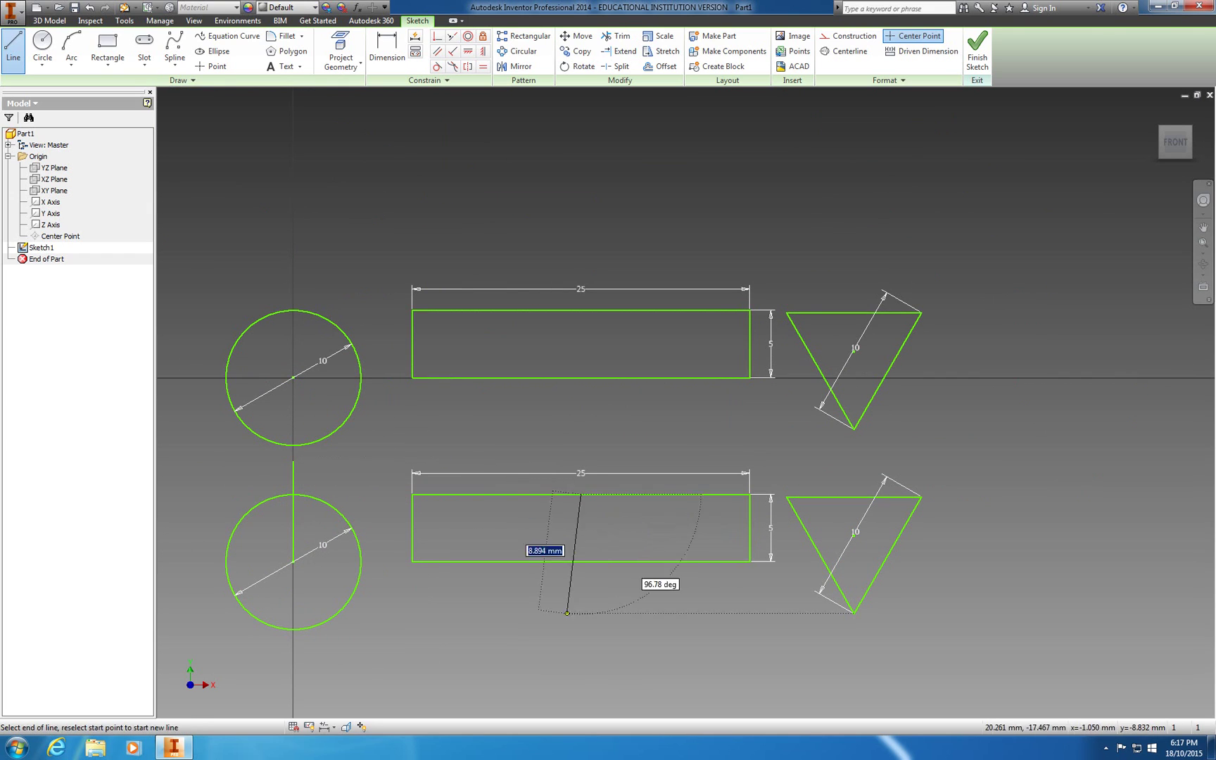
click(581, 627)
key(Escape)
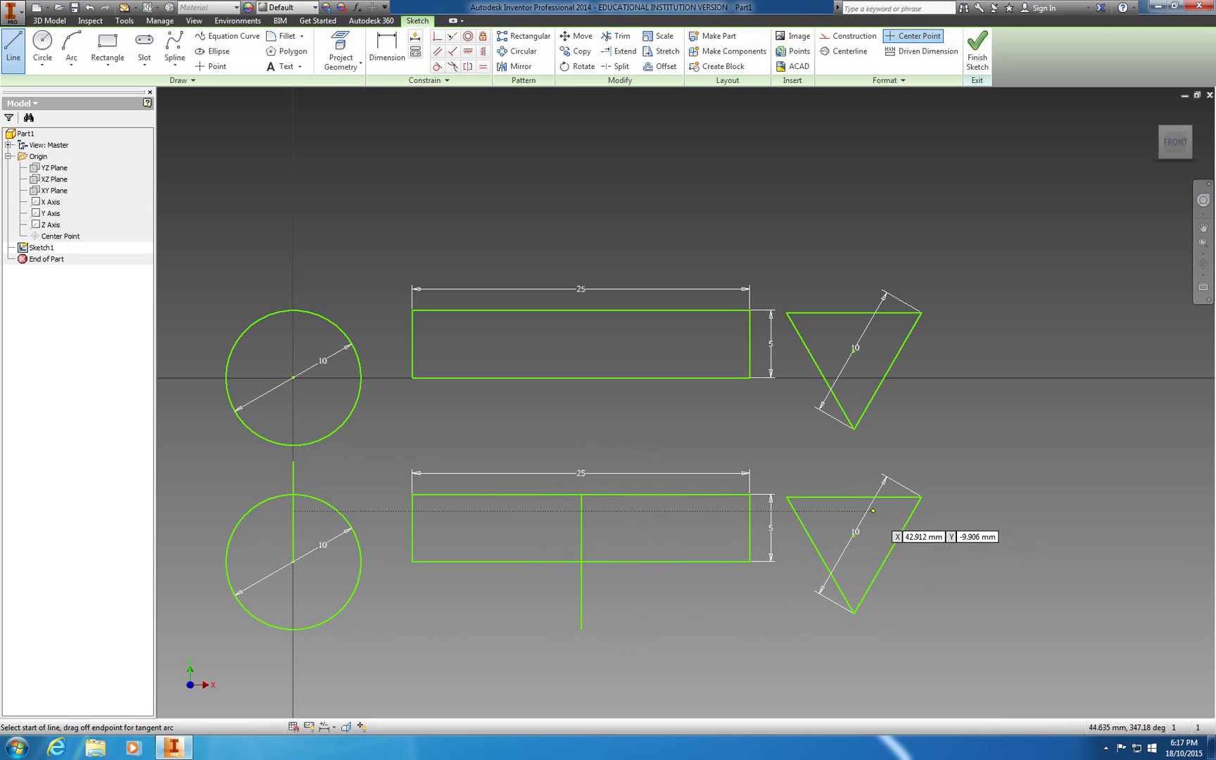
click(854, 610)
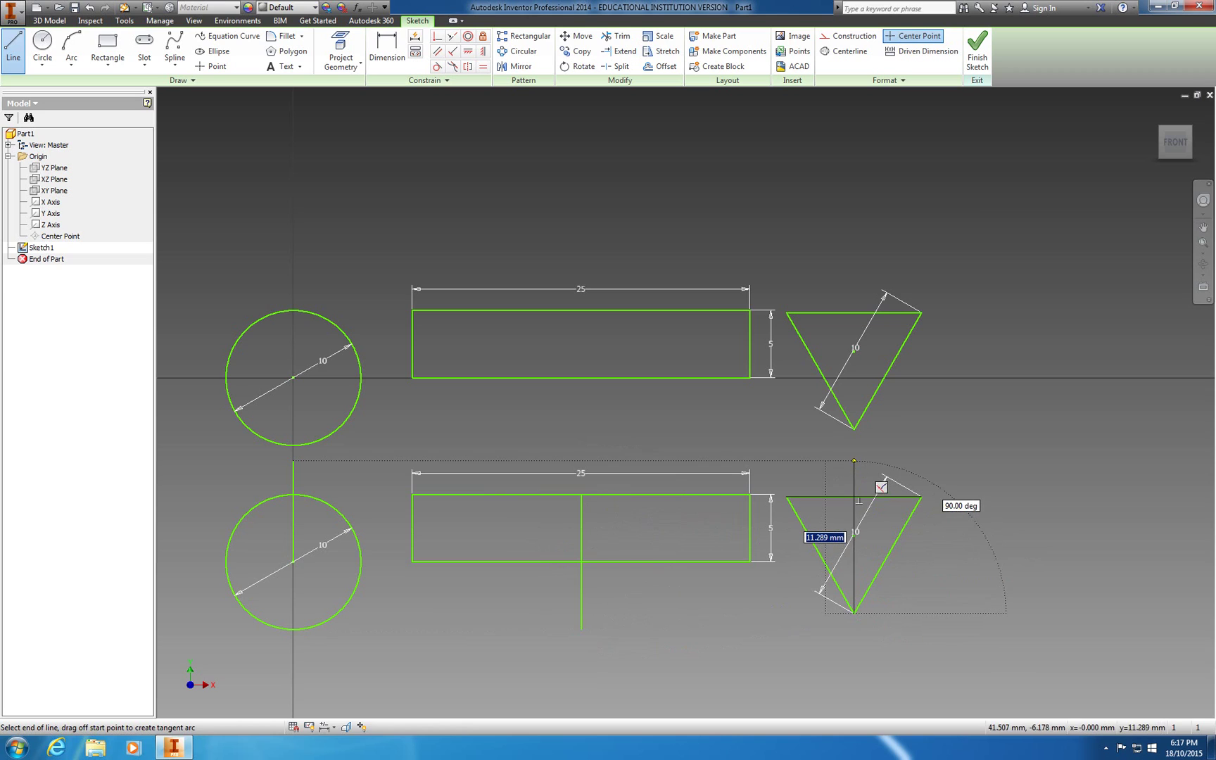
click(854, 462)
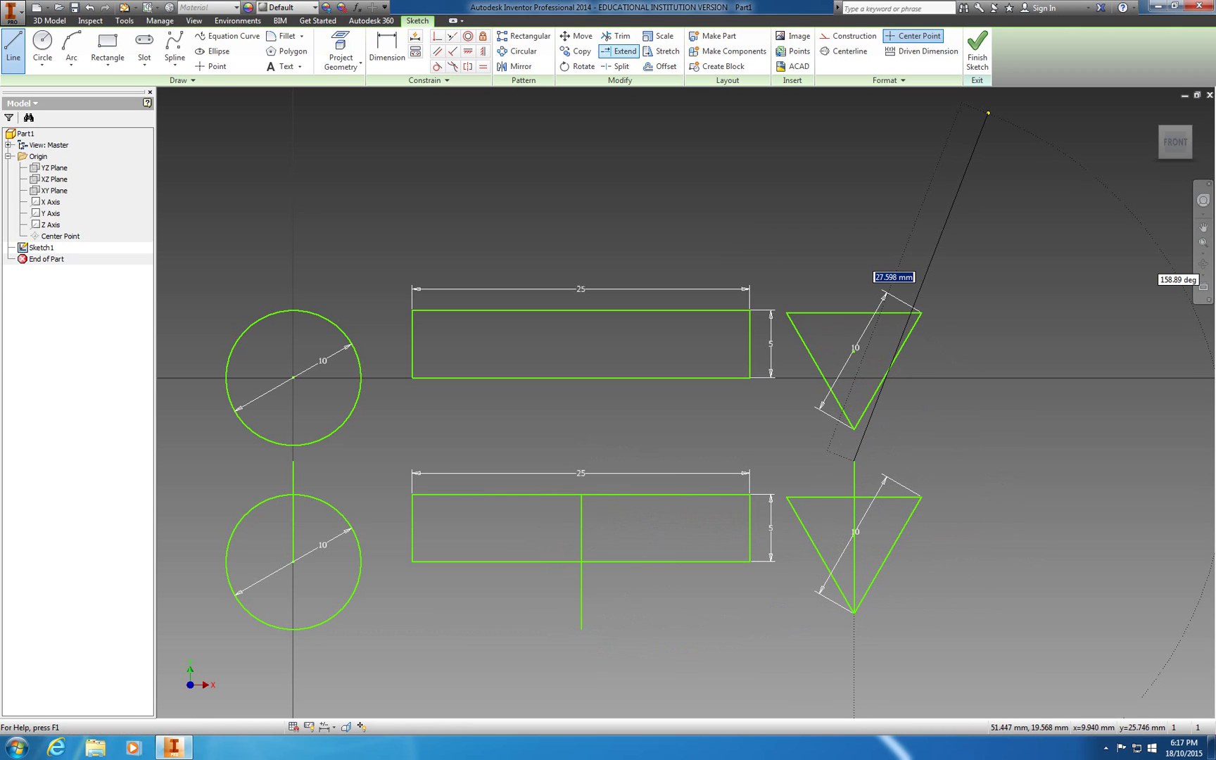
key(Escape)
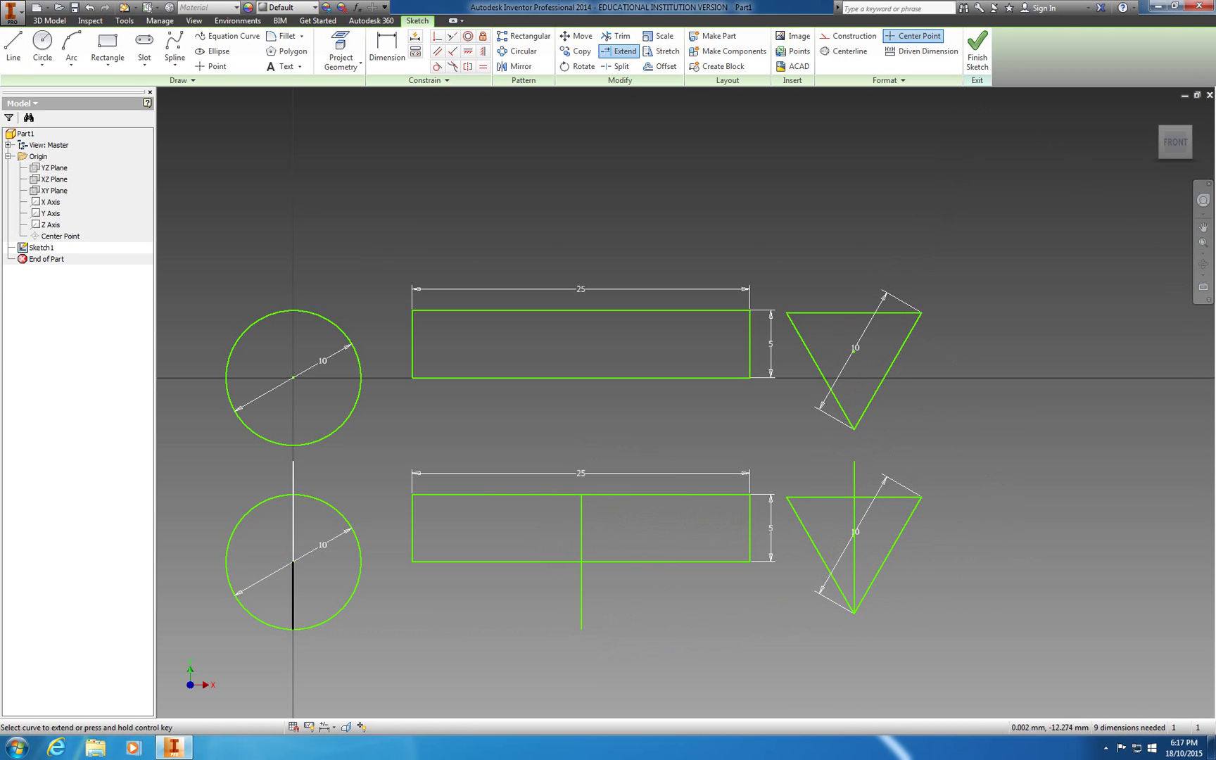
Step: Extend the circle's line to its bottom edge and trim overhangs below the rectangle and above the triangle
click(293, 544)
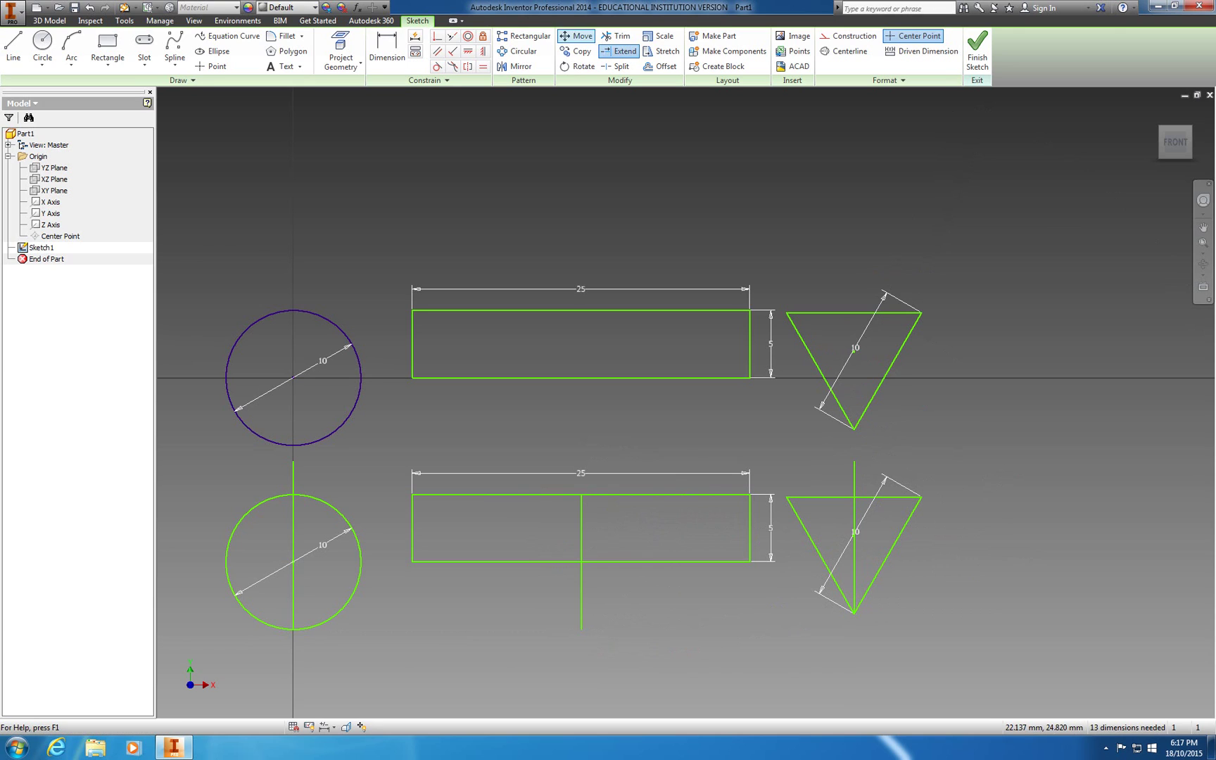
click(615, 36)
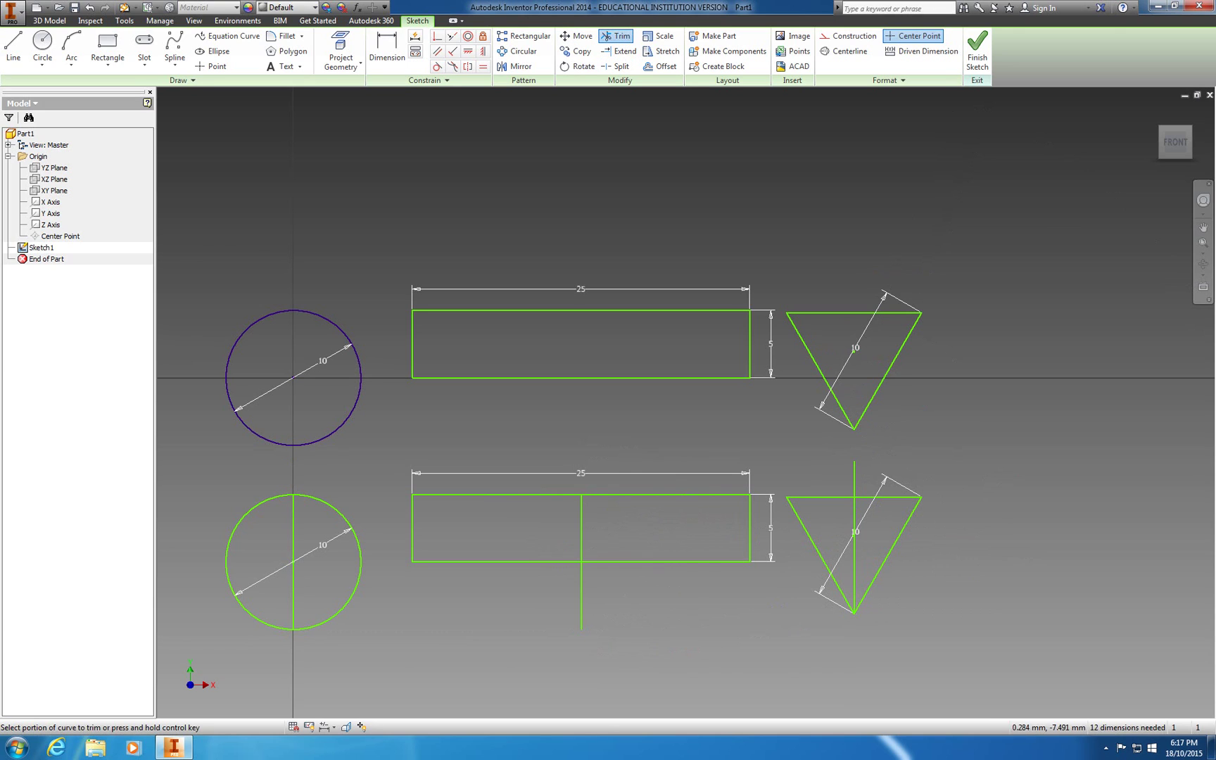
click(581, 595)
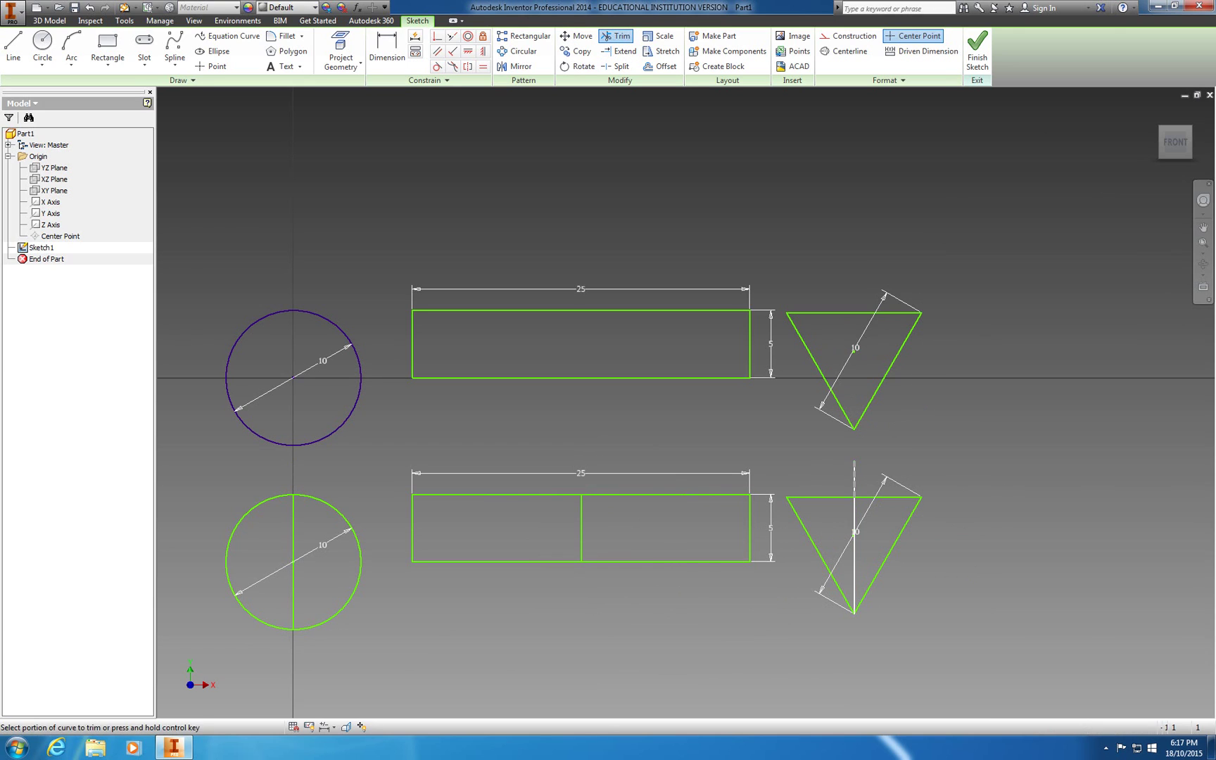
click(854, 478)
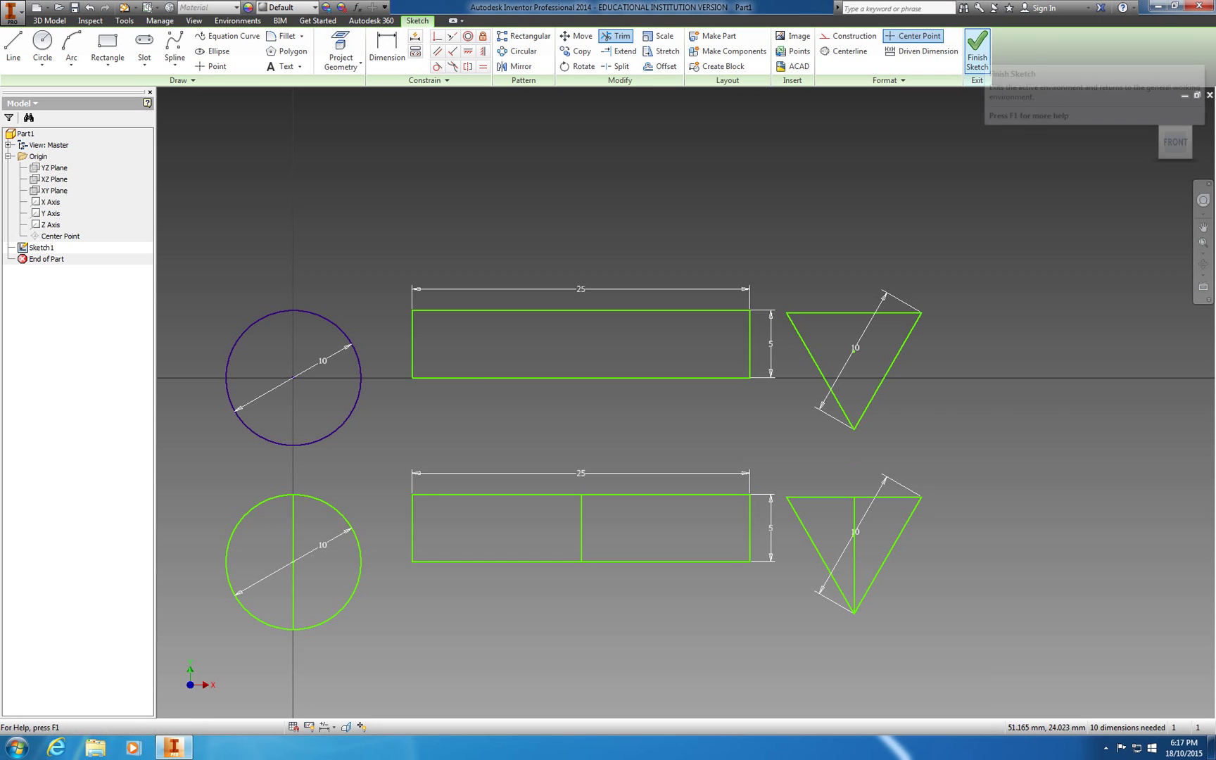
Step: Finish the sketch and extrude the upper circle, rectangle and triangle 10 mm, direction flipped
click(977, 46)
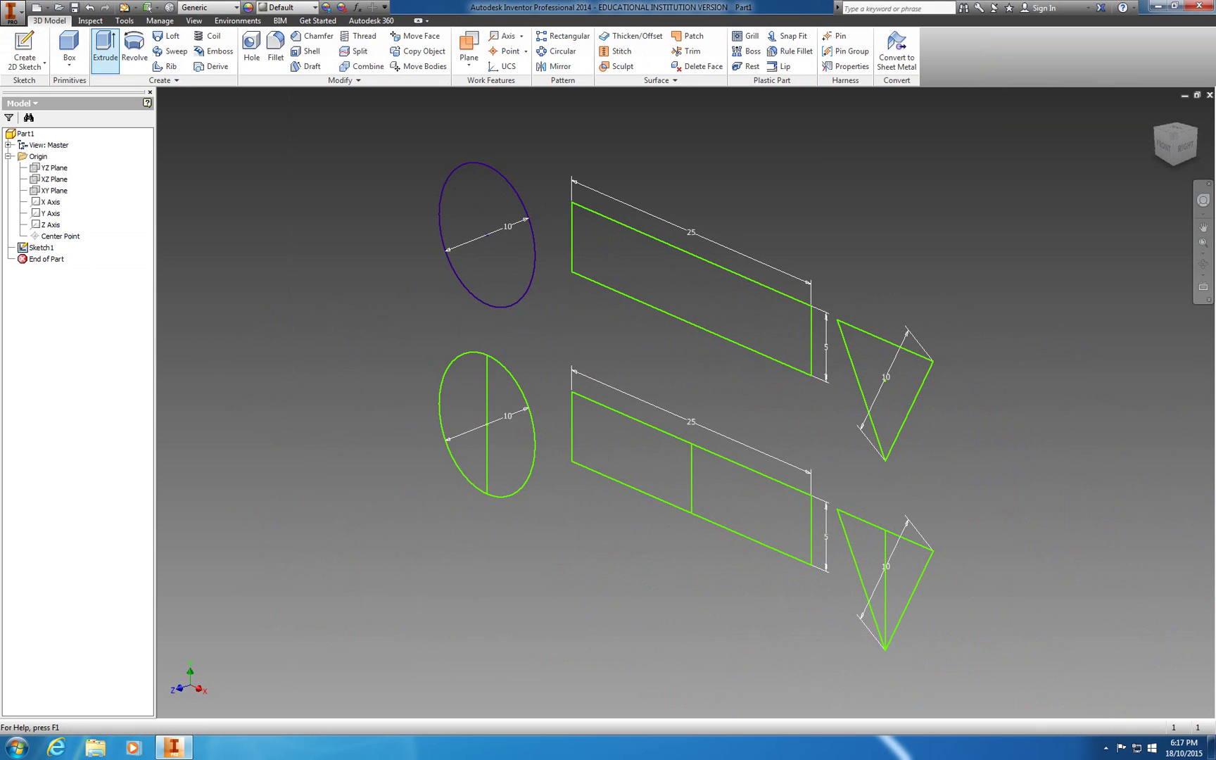
click(105, 46)
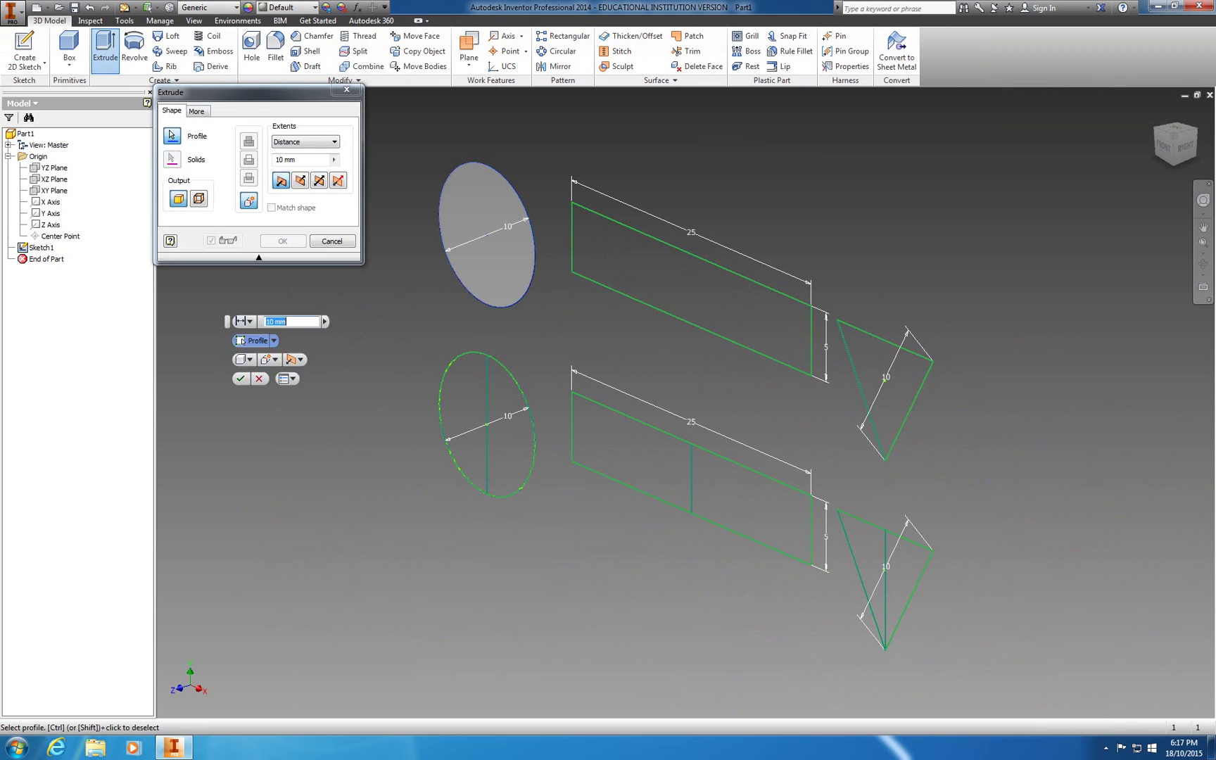
click(690, 288)
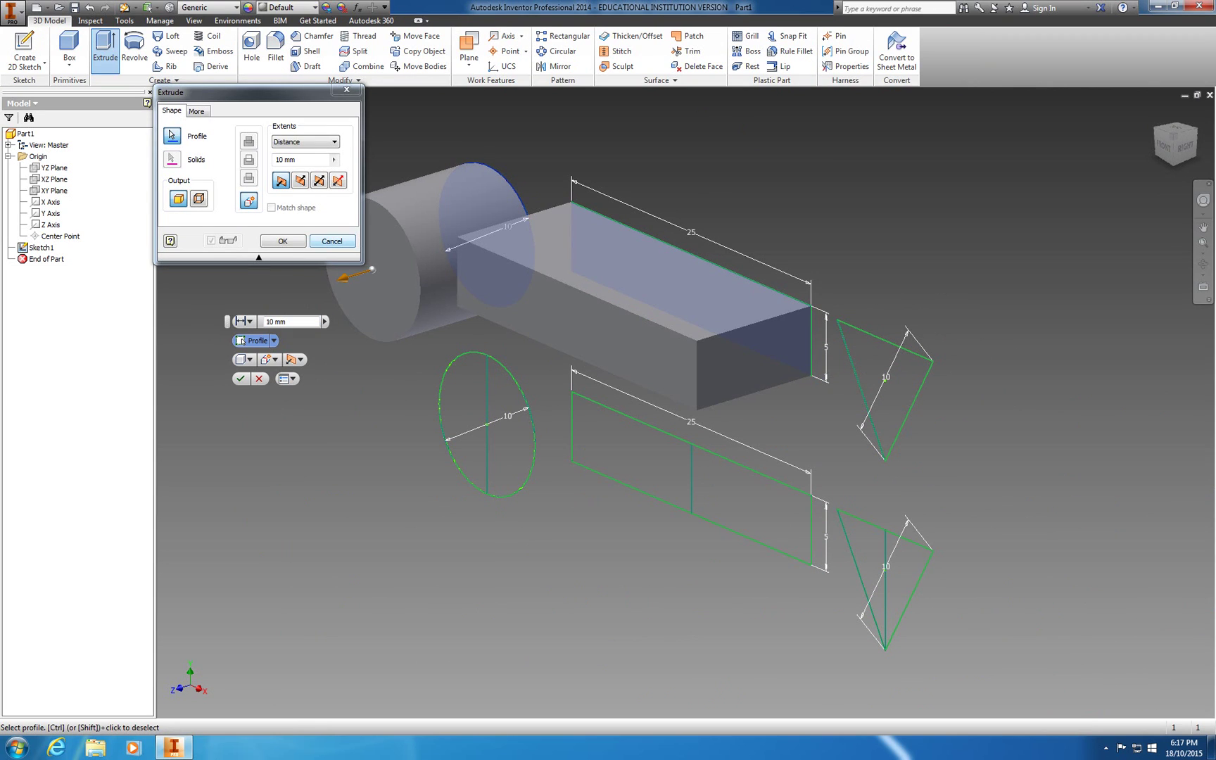
click(888, 380)
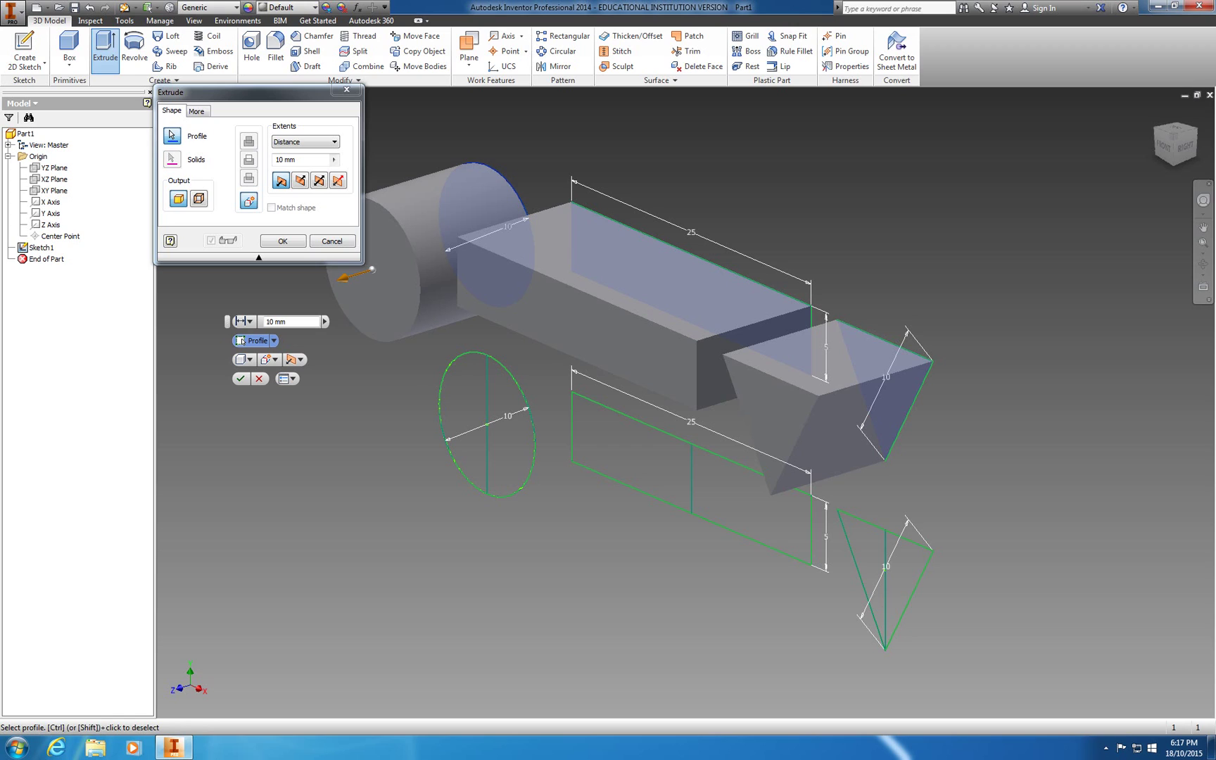
click(301, 180)
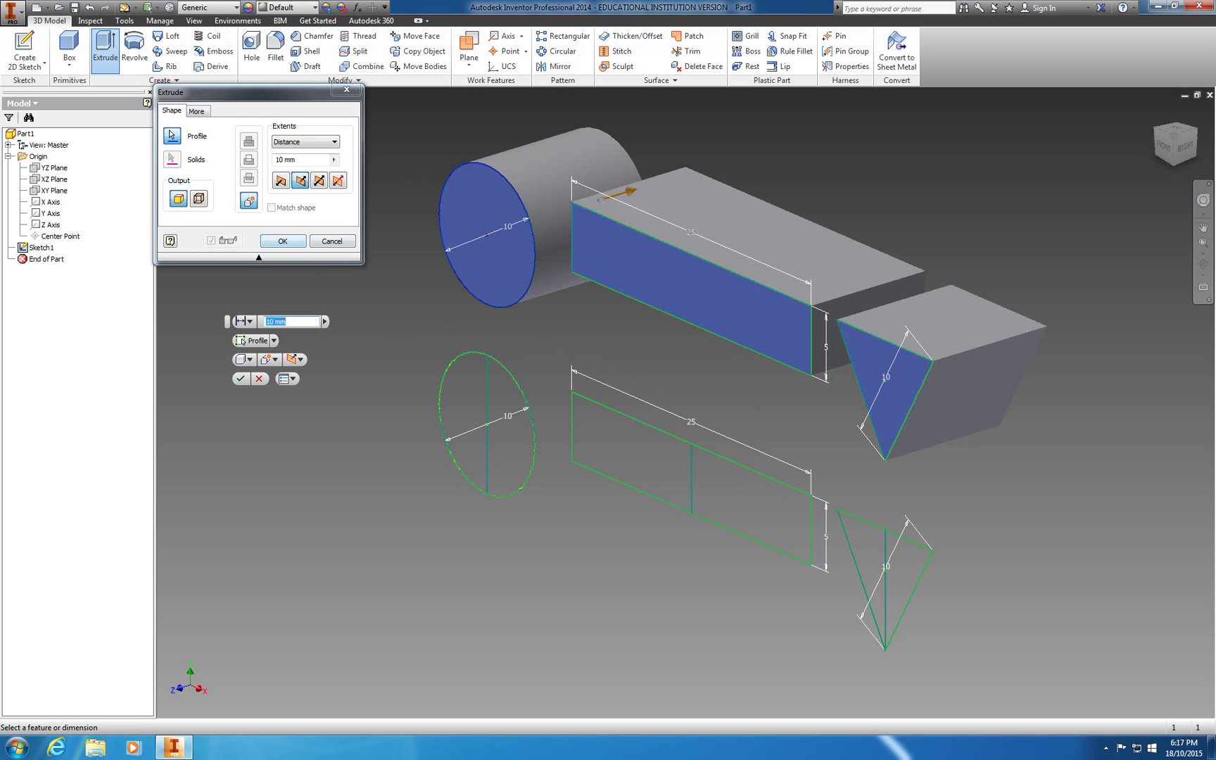
click(282, 241)
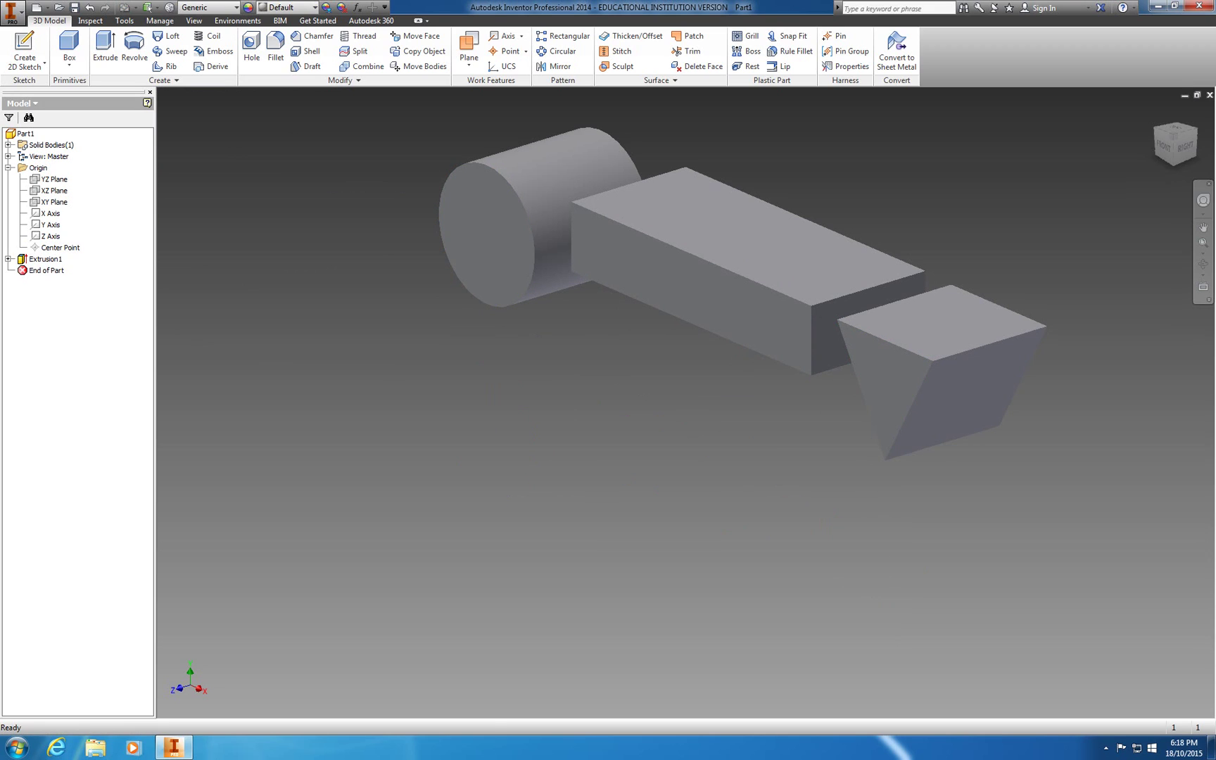
Step: Expand Extrusion1 and use Sketch1's context menu to share the sketch
click(8, 258)
right_click(51, 270)
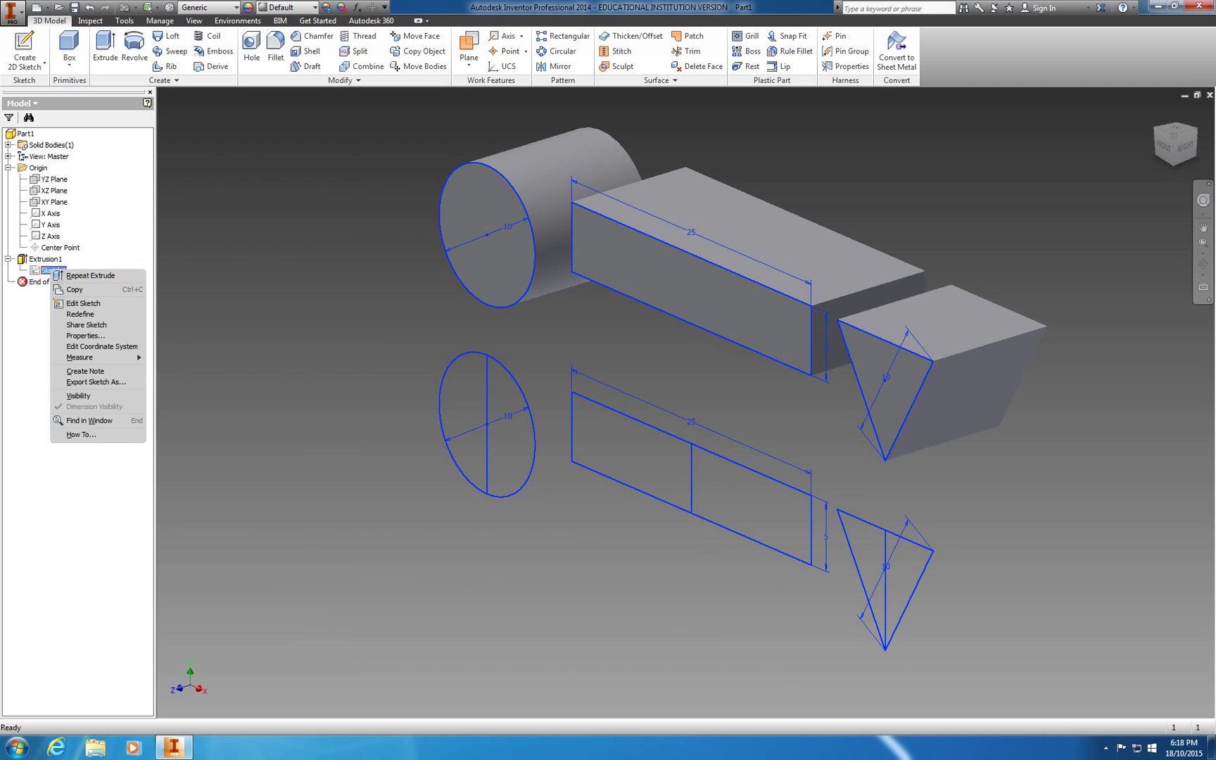
click(53, 270)
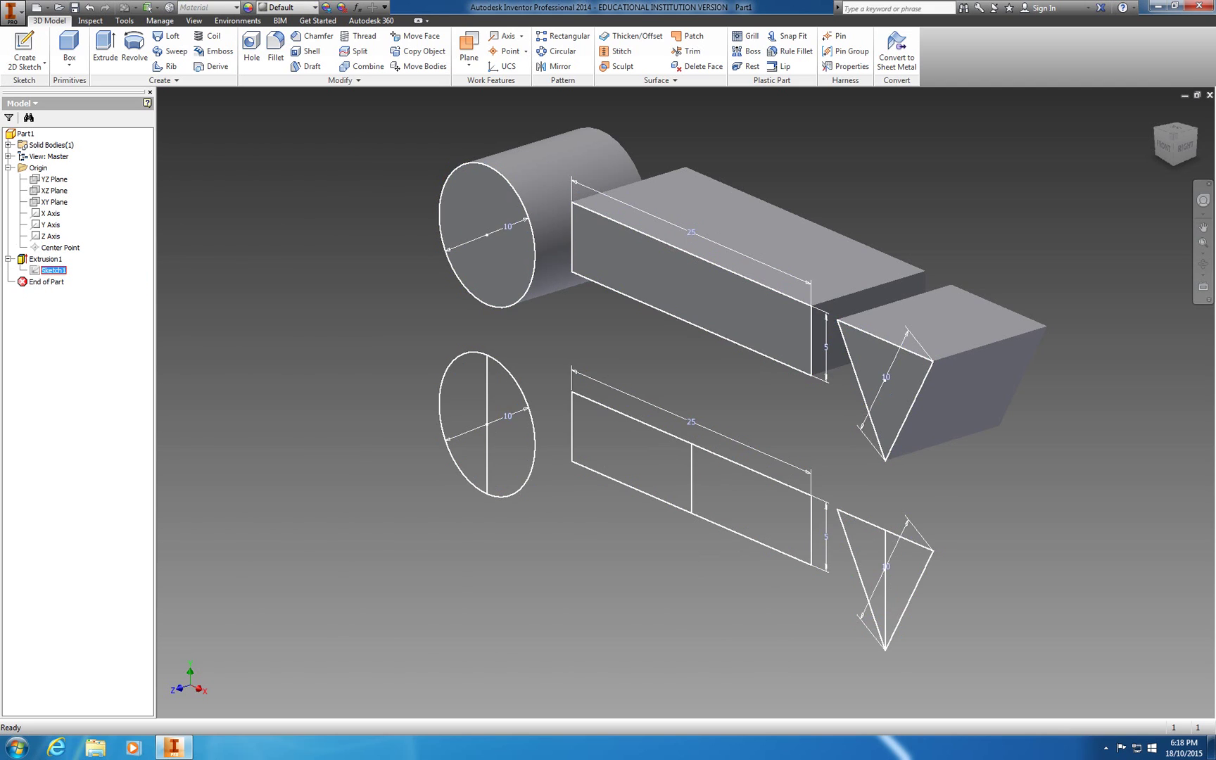
right_click(63, 270)
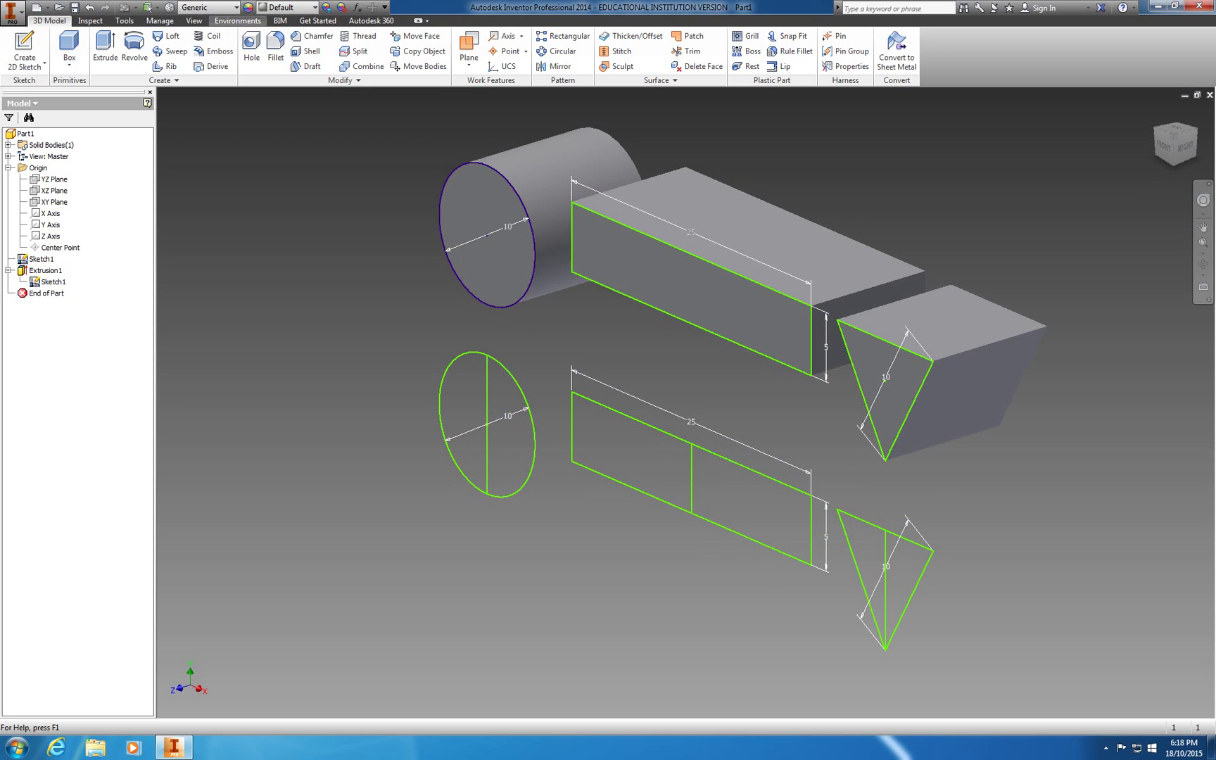
Step: Revolve the lower half-circle about its centre line into a sphere
click(171, 51)
click(133, 49)
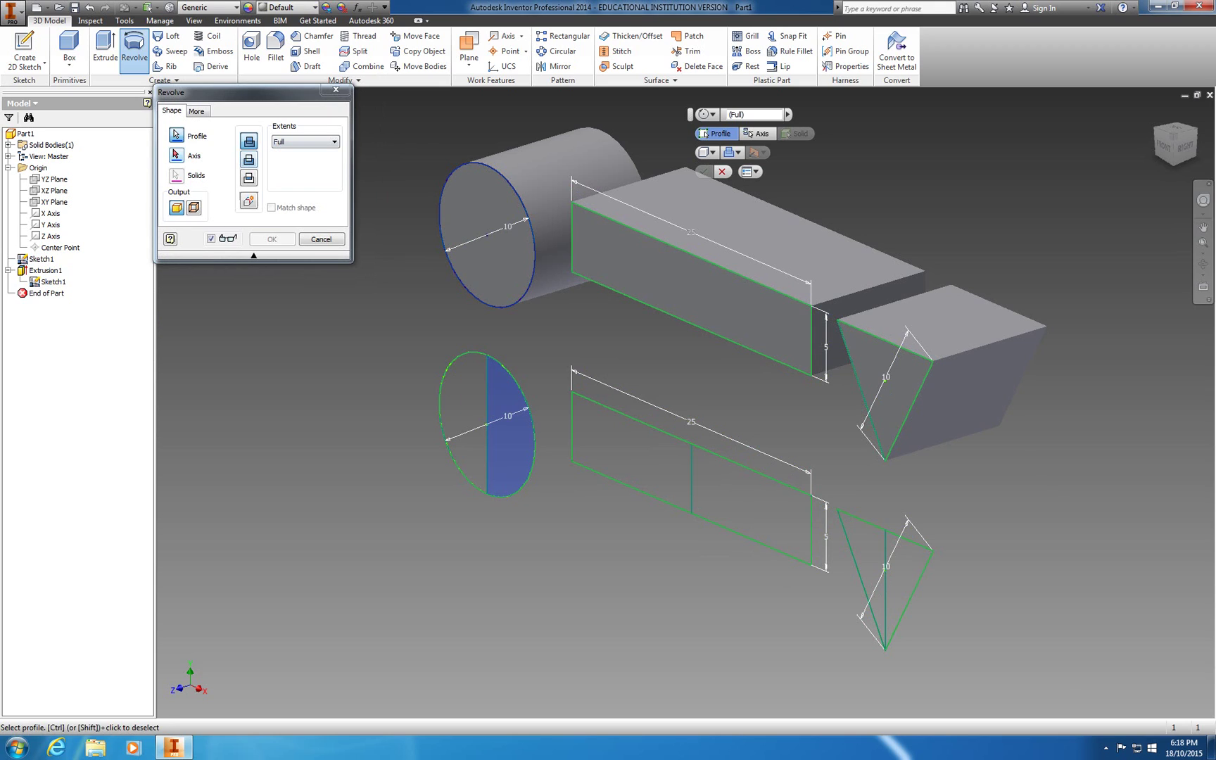
click(487, 422)
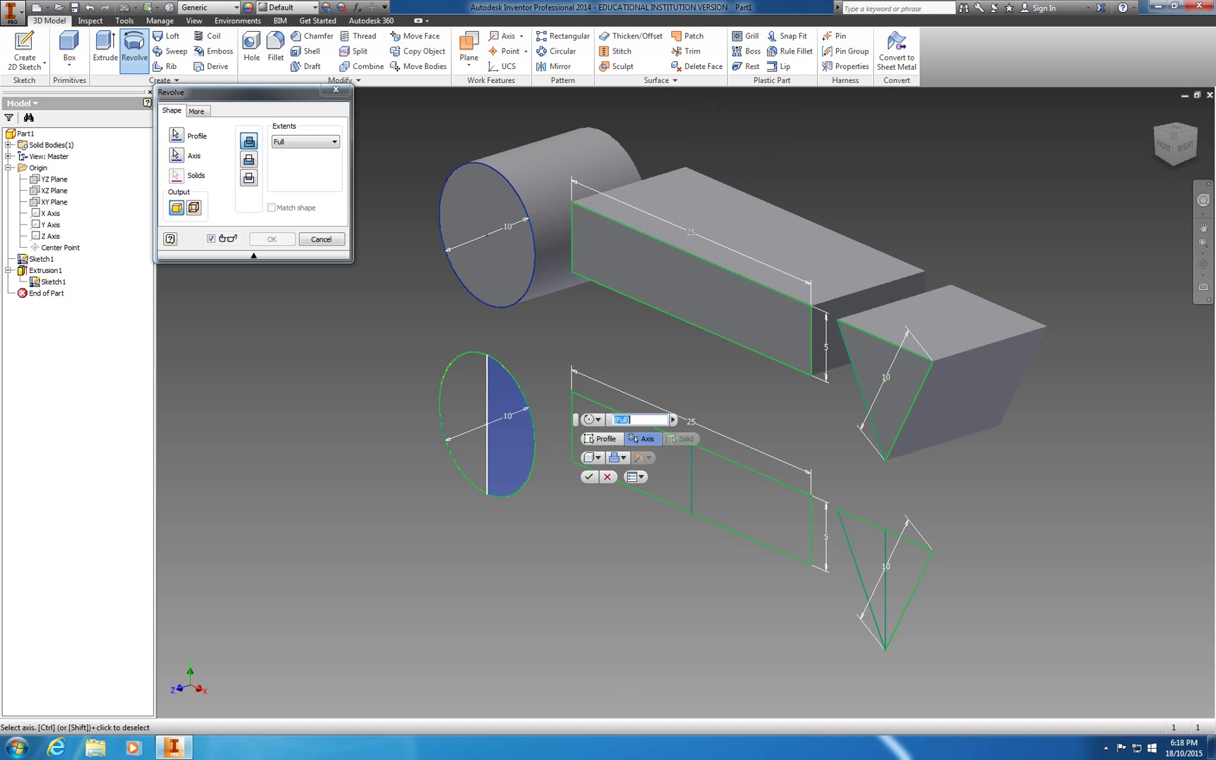
click(272, 240)
Step: Revolve the lower rectangle's right half about its dividing line into a disc
click(133, 49)
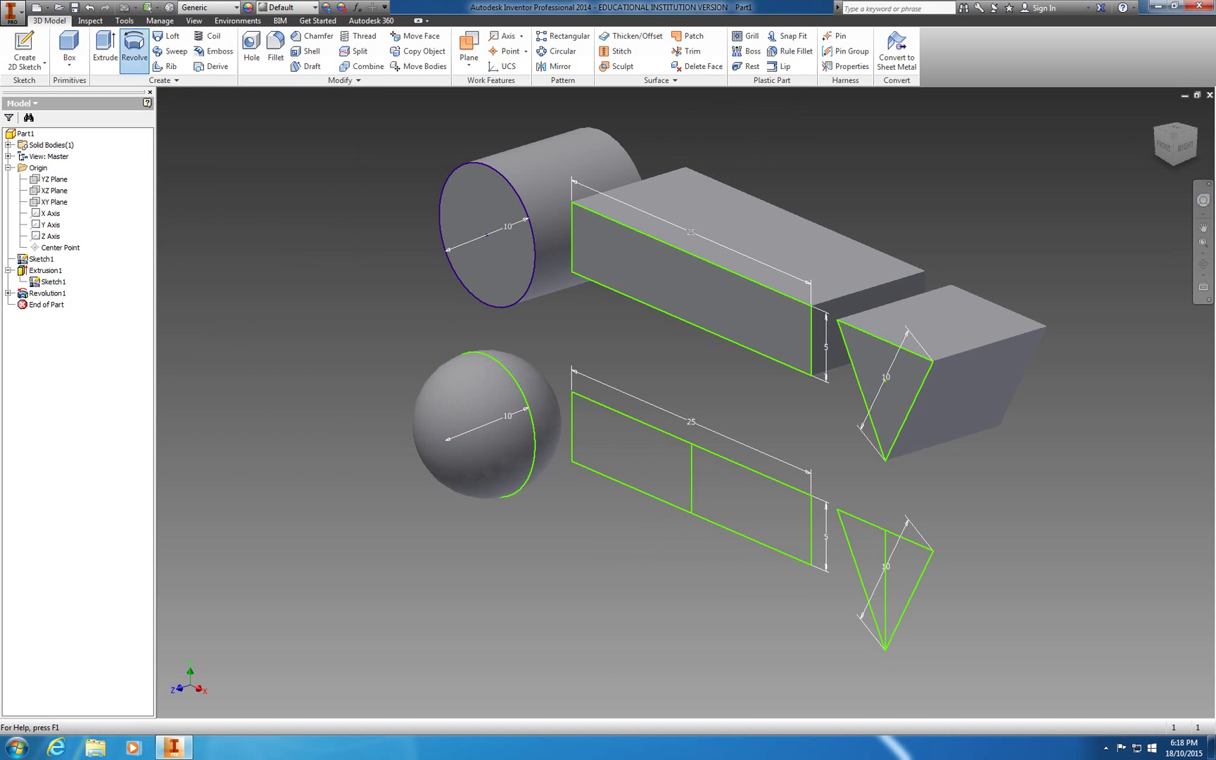
click(751, 502)
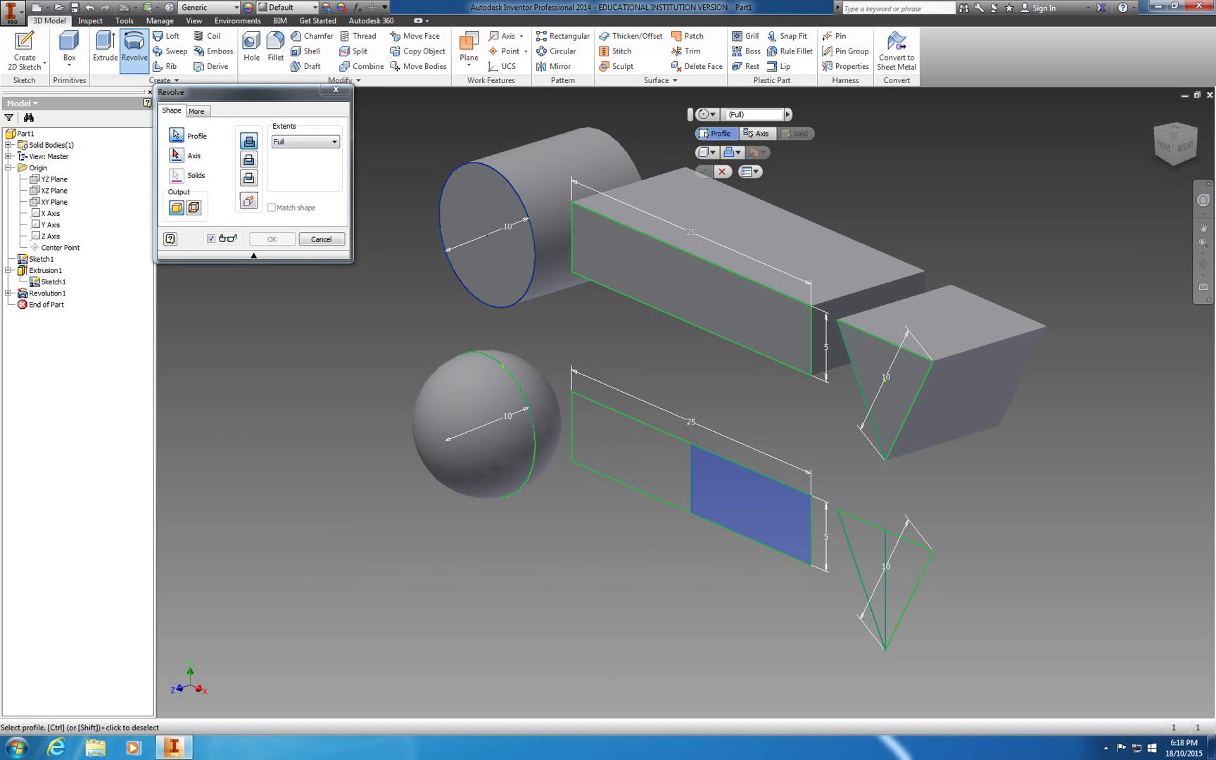
click(691, 486)
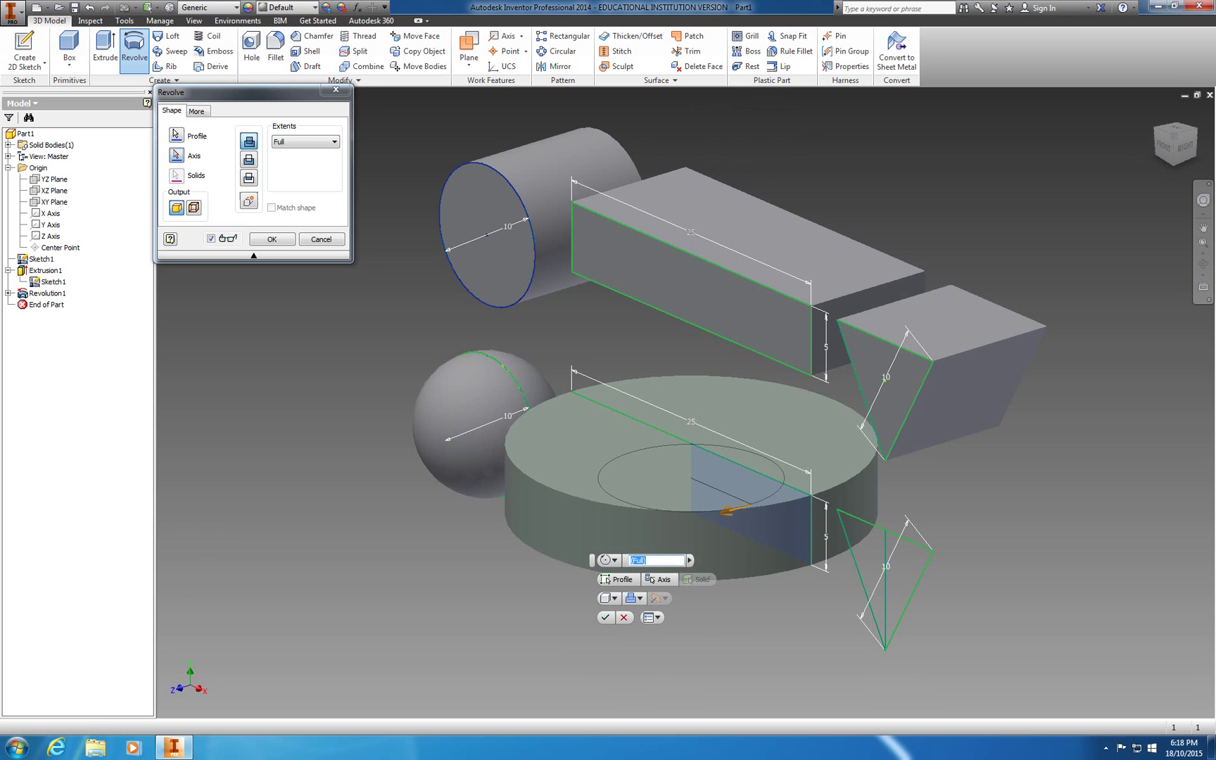
click(272, 239)
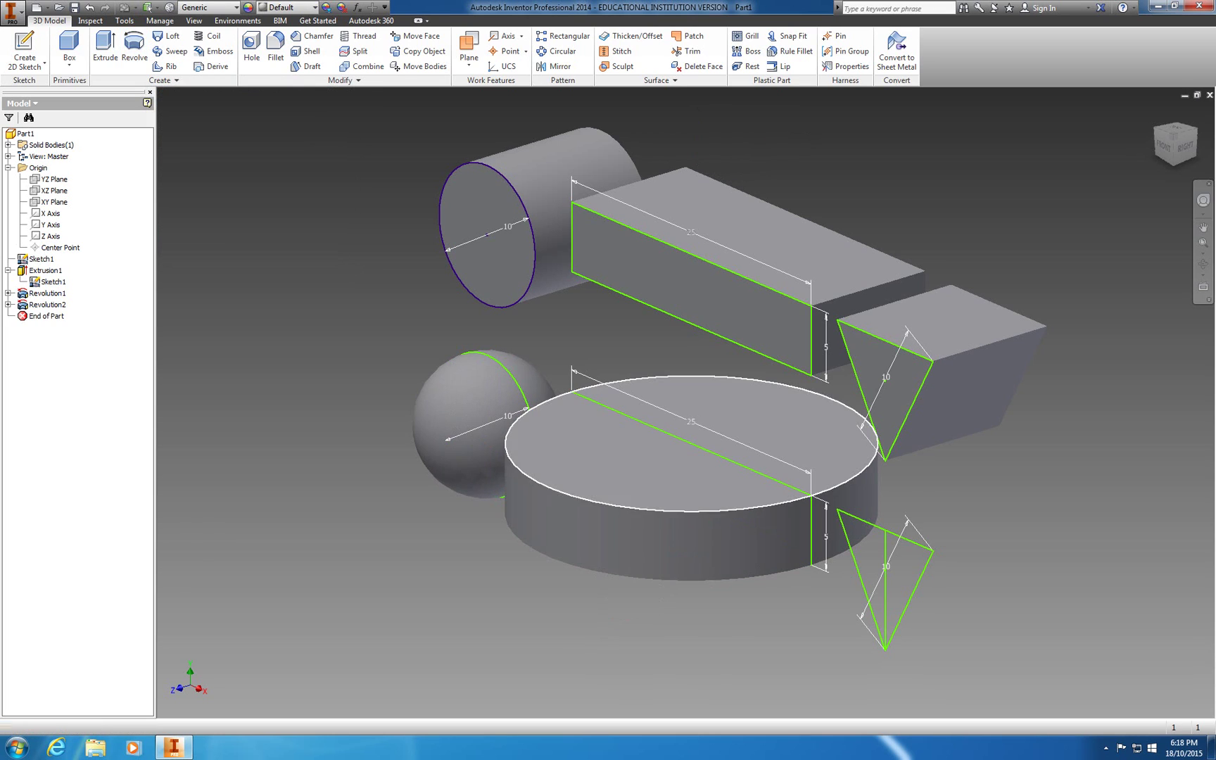
Step: Revolve the lower triangle half about its centre line into a cone
click(134, 51)
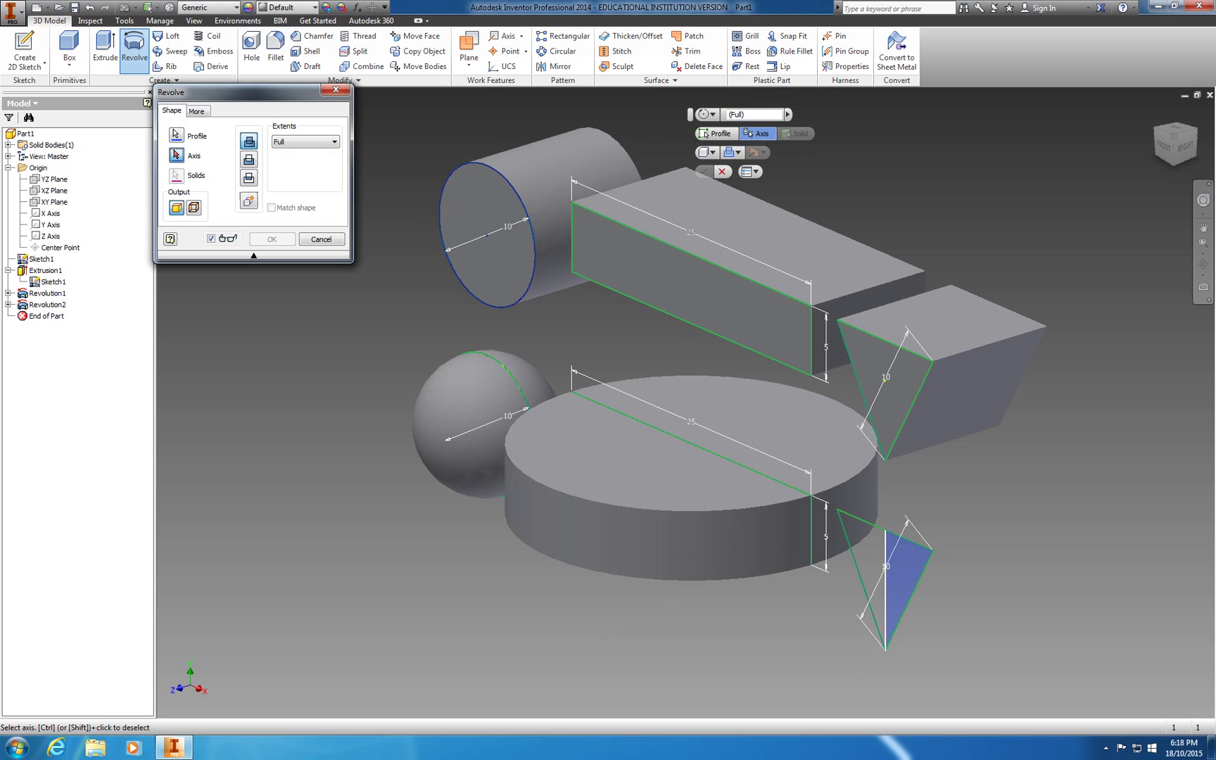
click(885, 598)
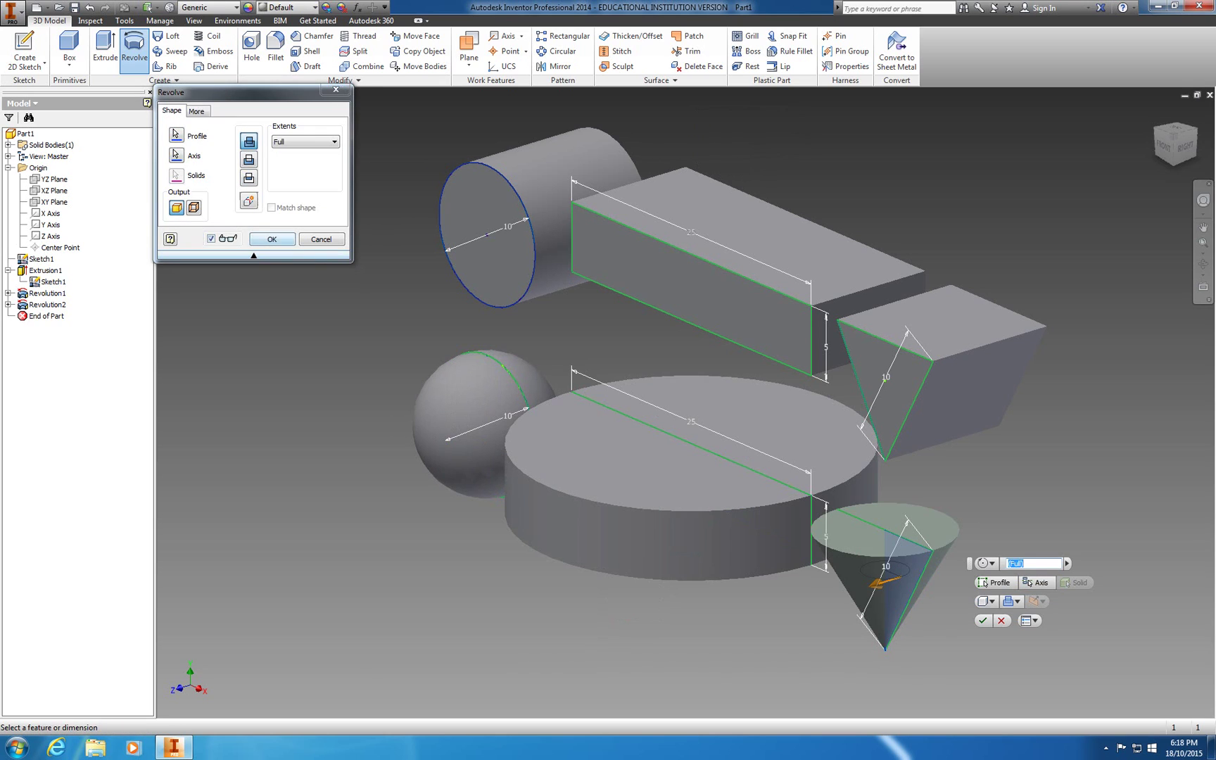
click(272, 239)
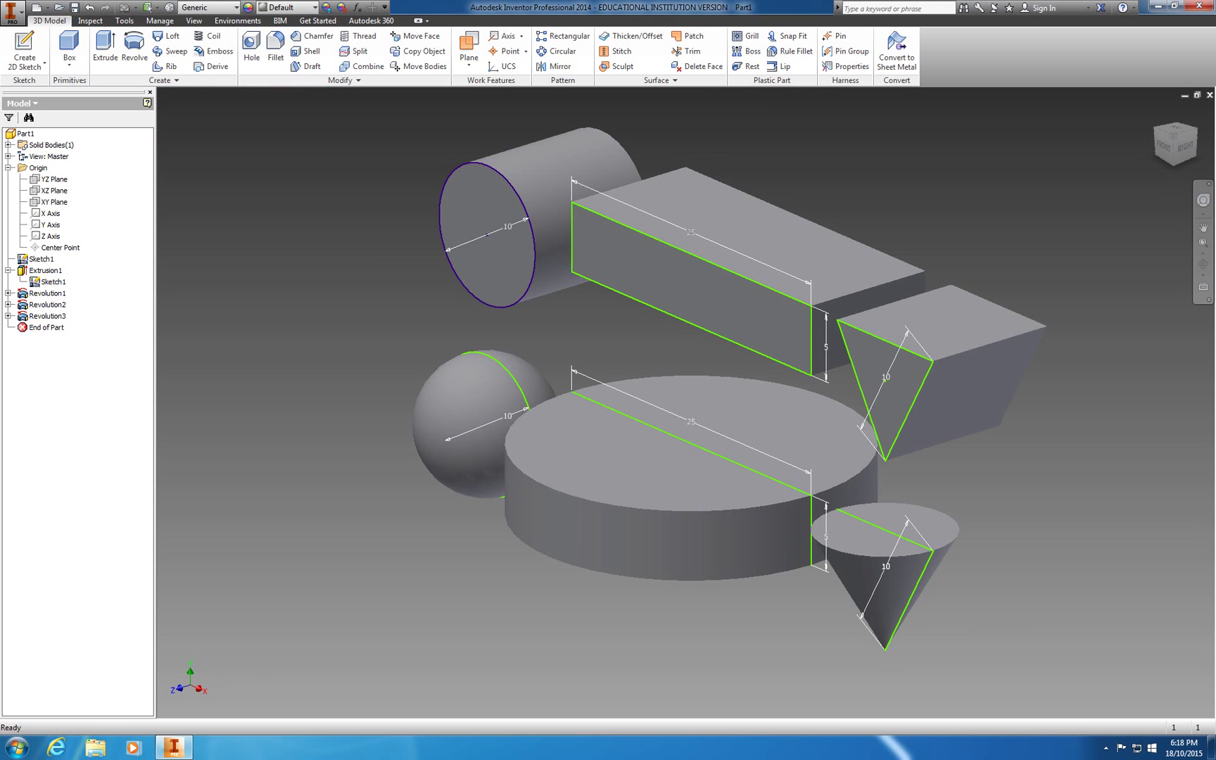
Step: Save Part1 as an Autodesk Inventor part (.ipt) file in My Documents
click(74, 7)
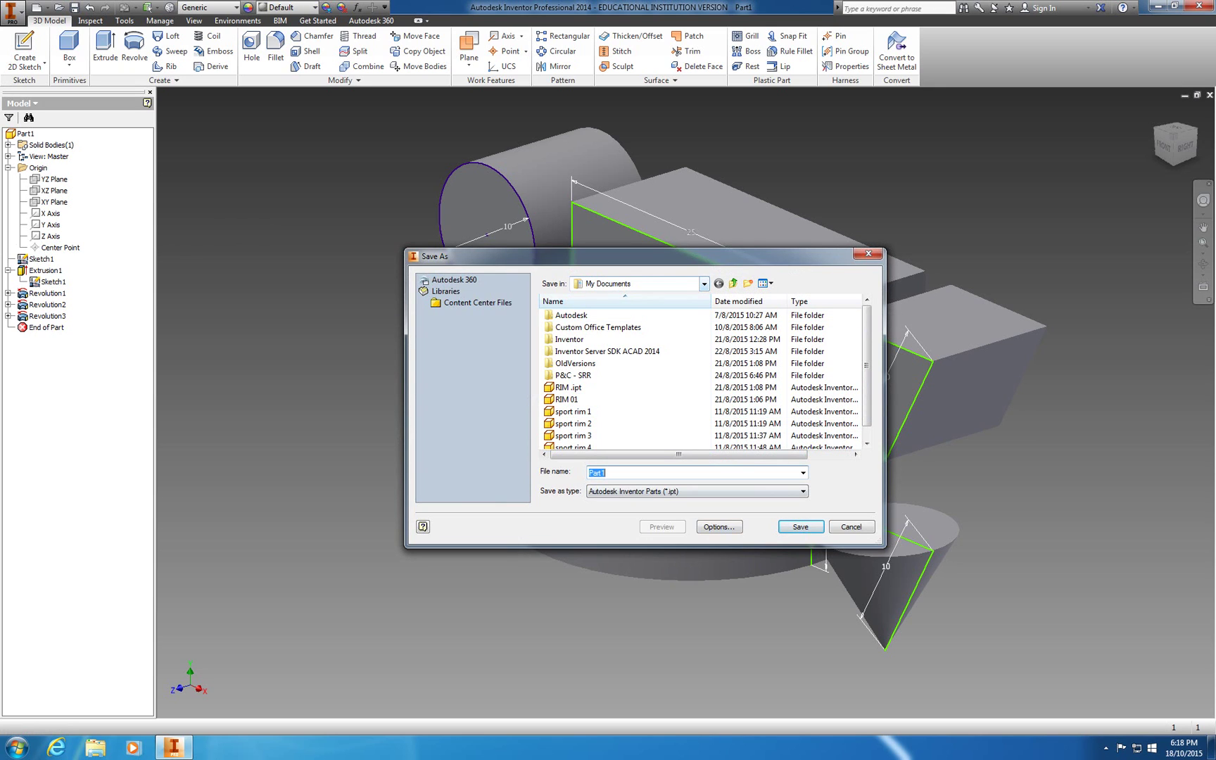
click(800, 526)
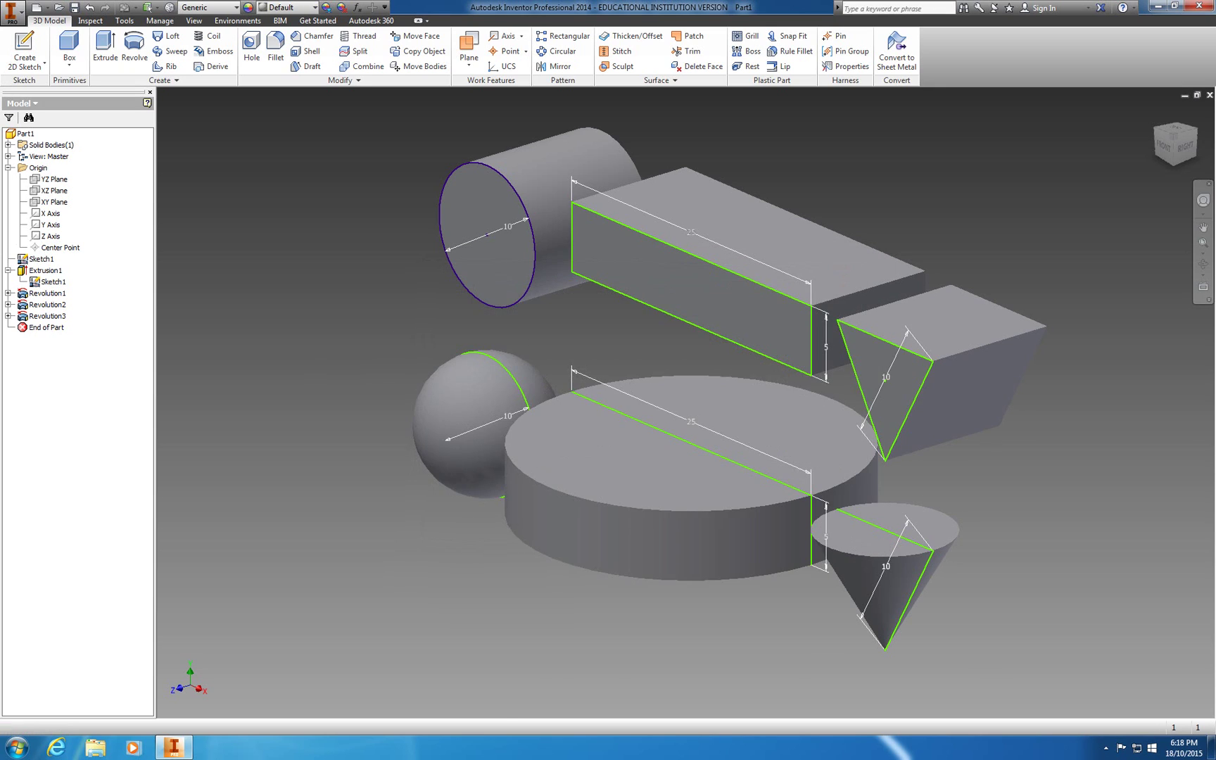